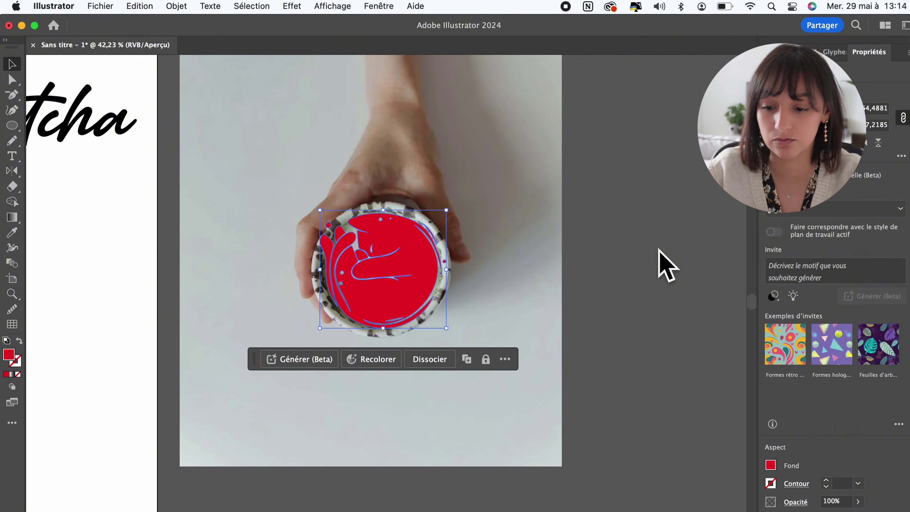
Isolate the red cat emblem's group and reposition its small droplets farther outside the circle
left_click(488, 254)
left_click(416, 254)
left_click(467, 321)
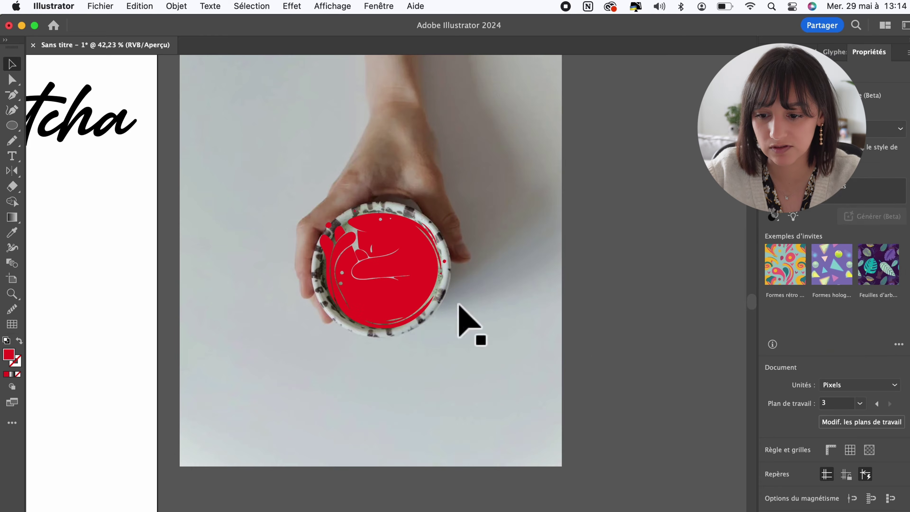
scroll(349, 250, "up", 4)
double_click(322, 238)
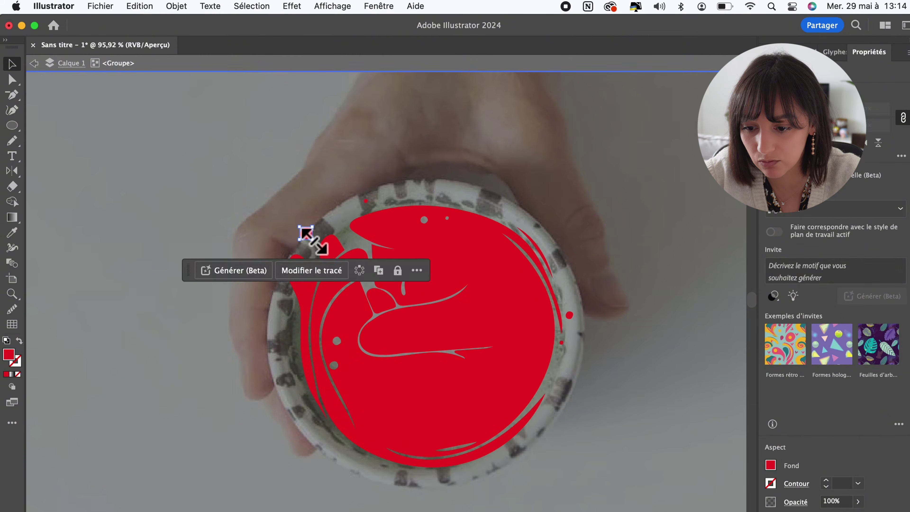
key("Escape")
Duplicate the hand-and-cup mockup with its red emblem twice, placing the three versions side by side
scroll(530, 373, "down", 8)
scroll(654, 447, "right", 4)
left_click_drag(404, 298, 545, 278)
scroll(543, 283, "right", 3)
left_click_drag(449, 271, 598, 280)
Place copies of the block, thin script and bold script Katcha wordmarks under the cups, one per mockup, and bring them to the front
left_click_drag(115, 297, 474, 398)
right_click(487, 398)
left_click(838, 468)
left_click_drag(214, 297, 609, 404)
right_click(619, 403)
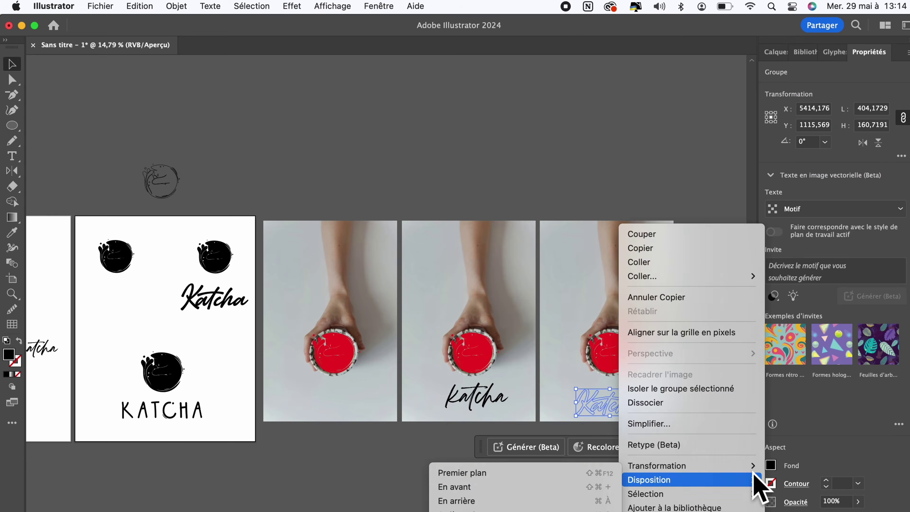
left_click(463, 465)
left_click(94, 417)
left_click_drag(86, 407, 265, 398)
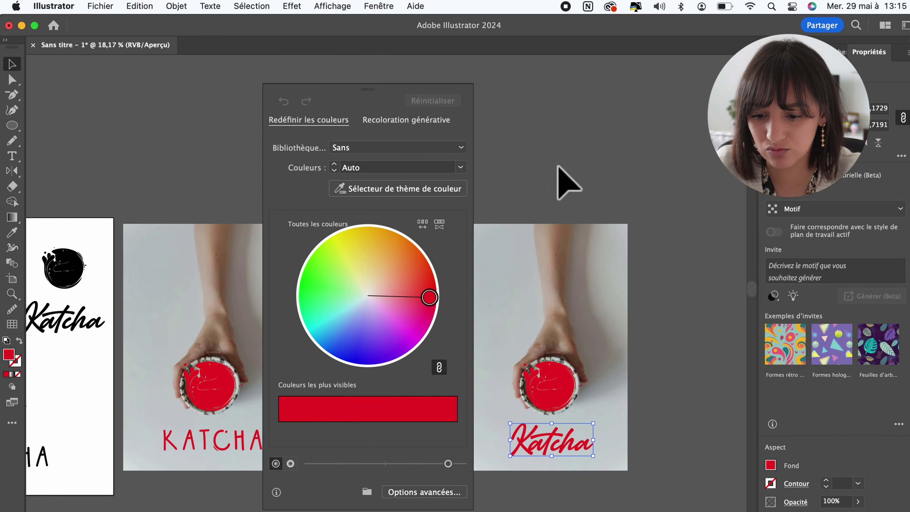
Recolor the emblems and Katcha wordmarks on all three mockups blue
left_click(563, 182)
scroll(609, 269, "left", 3)
left_click(610, 361)
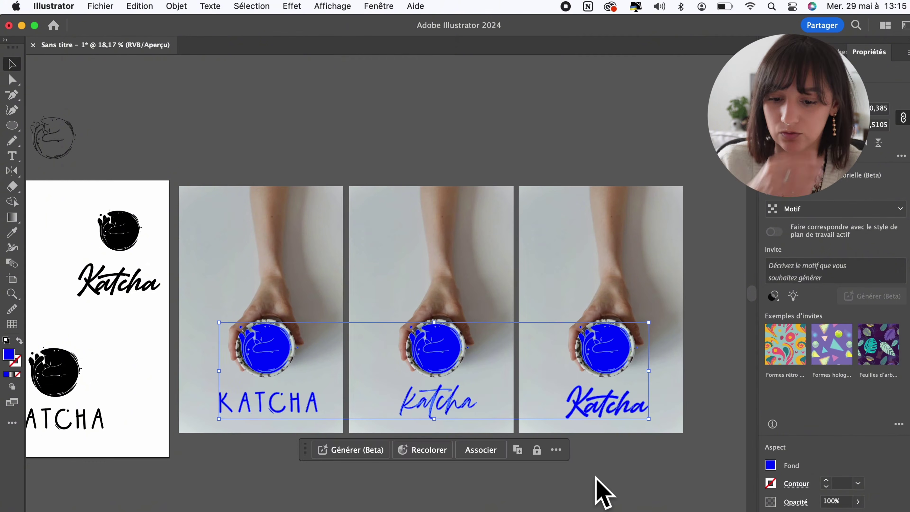
left_click(591, 452)
scroll(591, 451, "up", 3)
scroll(591, 462, "left", 3)
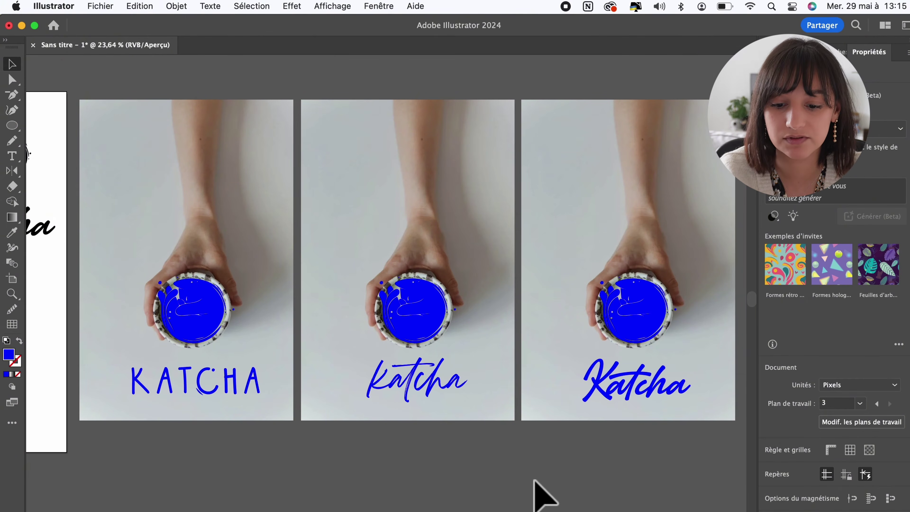
left_click(589, 394)
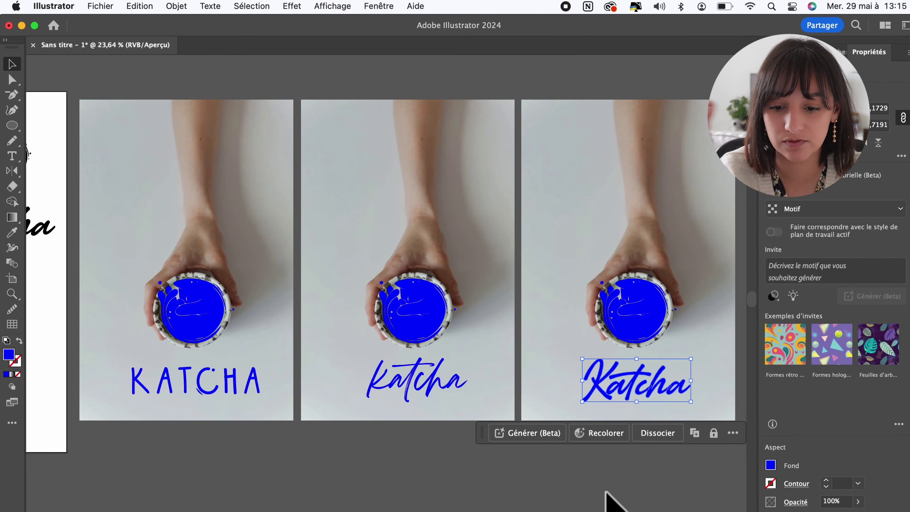
left_click(624, 316)
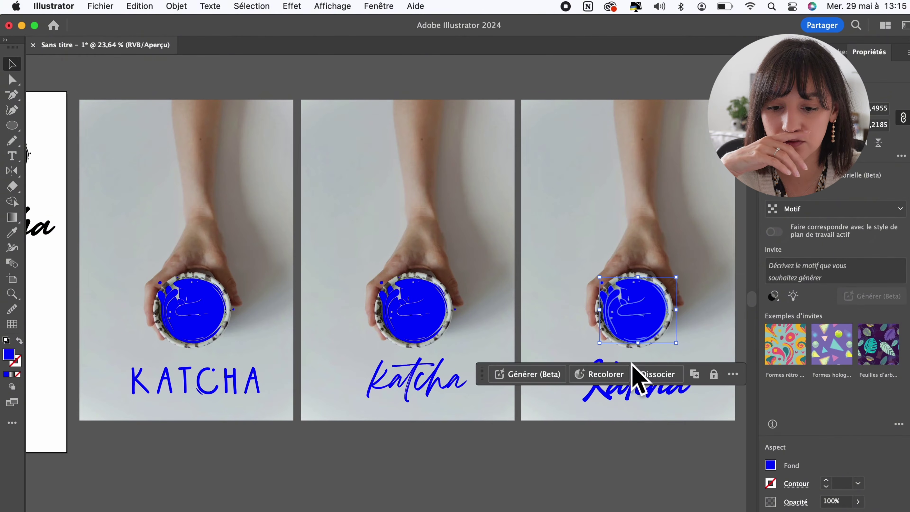
left_click(625, 475)
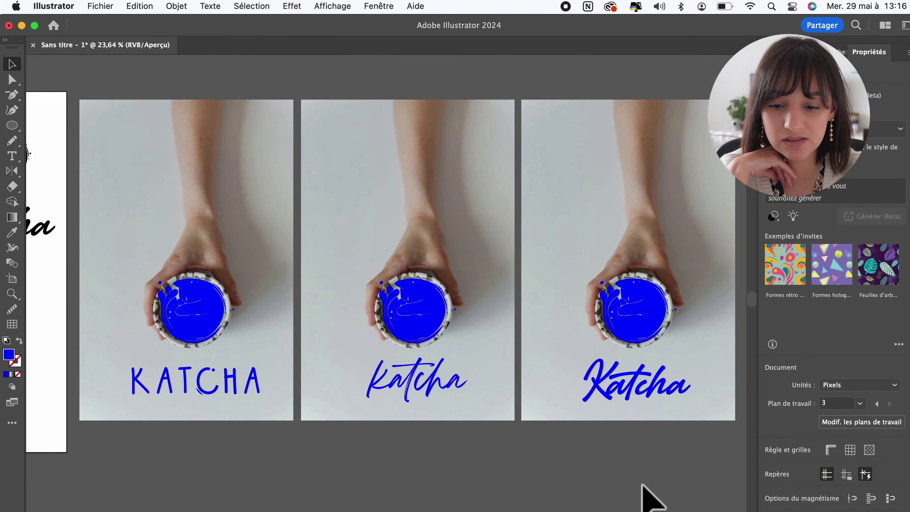
Delete the first two mockups and move the one with the bold script wordmark next to the logo artboard
scroll(645, 497, "down", 3)
key("ctrl+z")
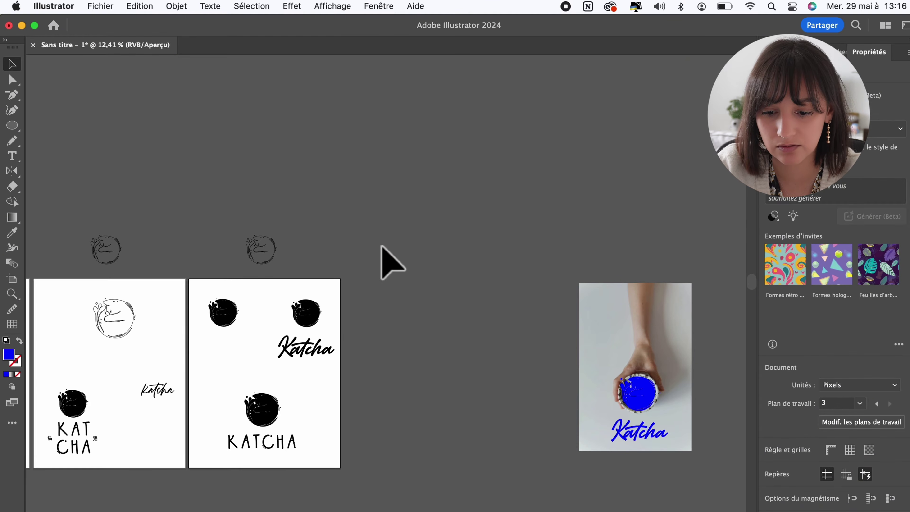
key("ctrl+z")
scroll(416, 346, "up", 3)
scroll(410, 324, "up", 1)
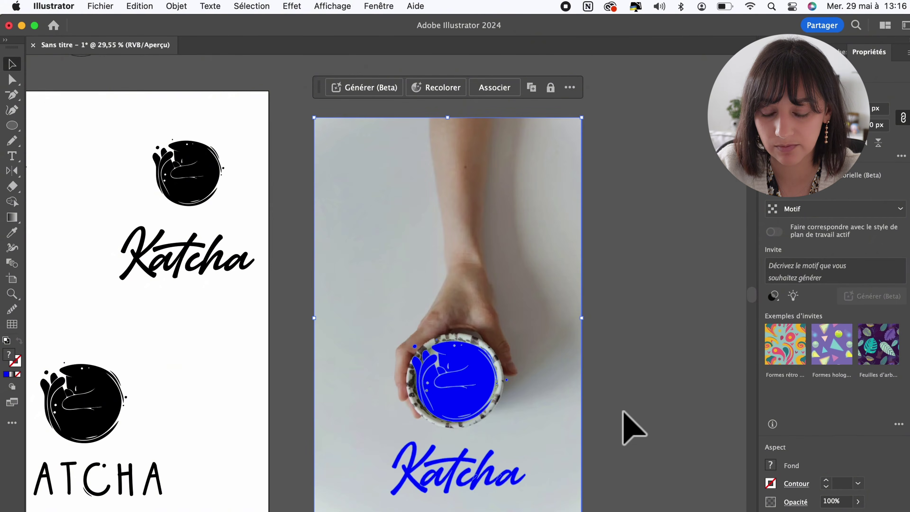
left_click(606, 434)
Copy a small round droplet from the blue emblem and place it as a period after the Katcha wordmark
scroll(502, 455, "up", 4)
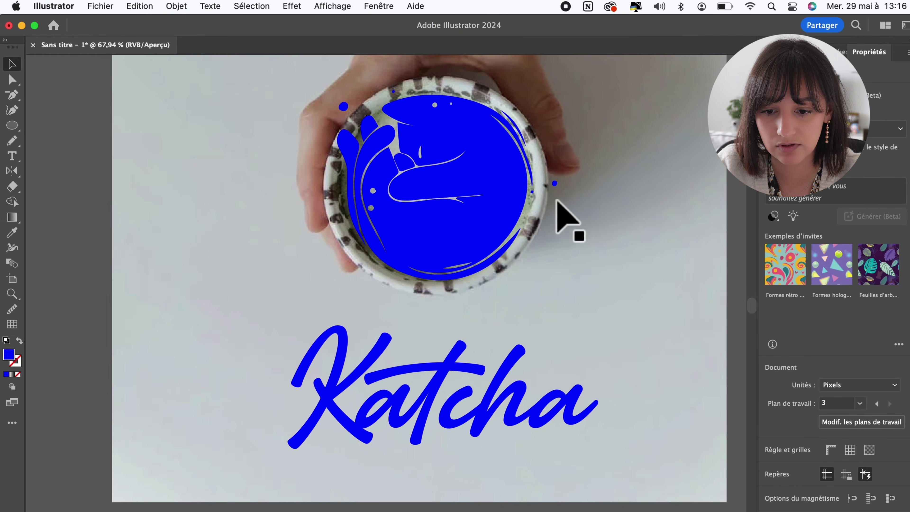
left_click(556, 185)
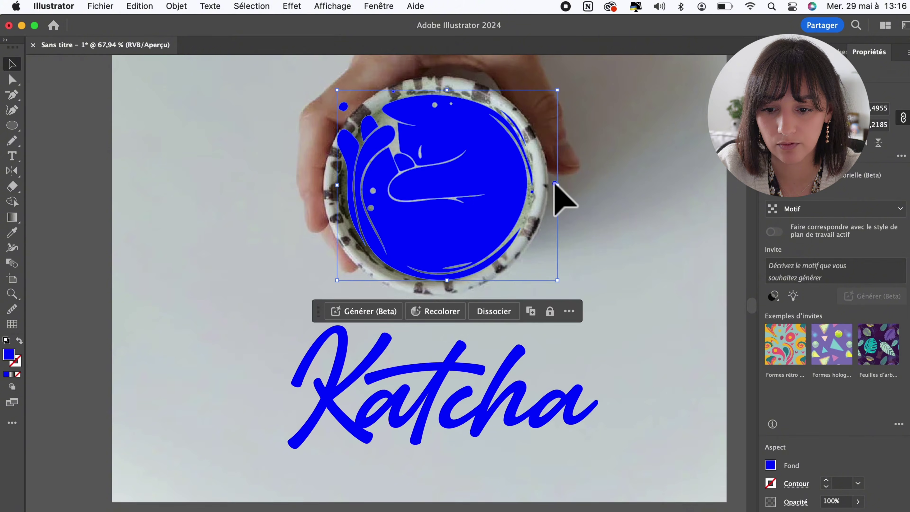
double_click(558, 192)
scroll(557, 192, "up", 3)
scroll(644, 326, "down", 4)
double_click(639, 317)
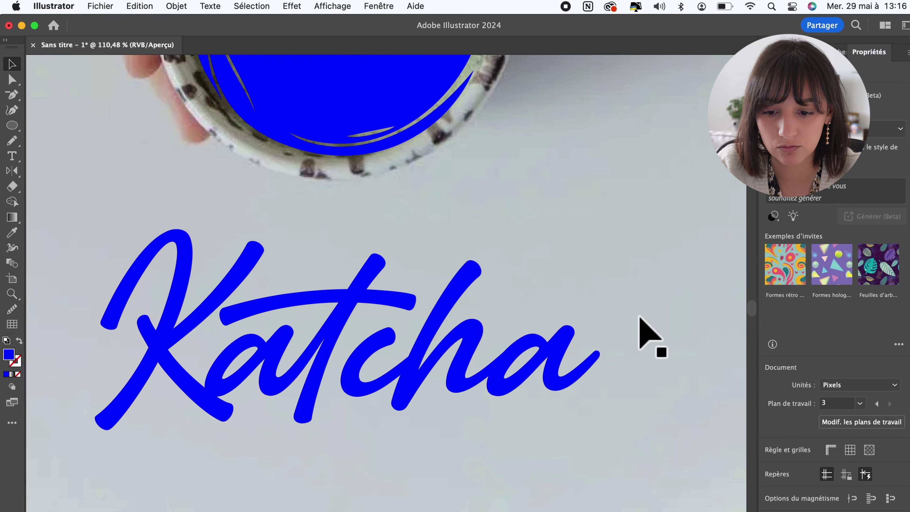
scroll(467, 323, "up", 2)
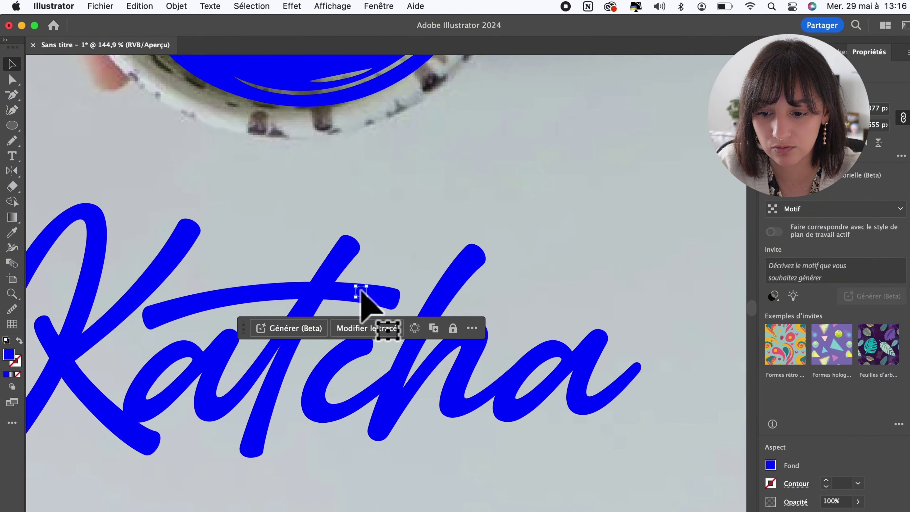
left_click(560, 339)
key("super+a")
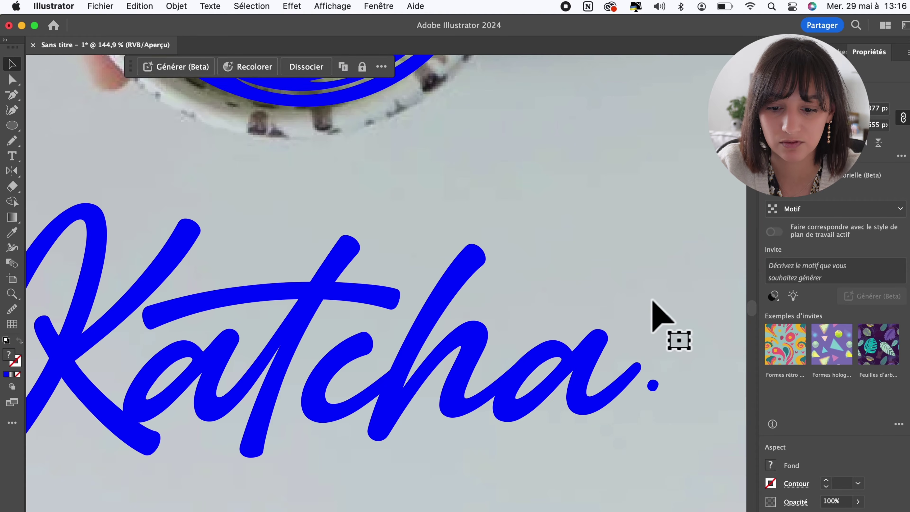
Draw a freehand curved accent along the outer upper edge of the K in Katcha and open its stroke settings
scroll(651, 315, "down", 4)
scroll(416, 308, "up", 5)
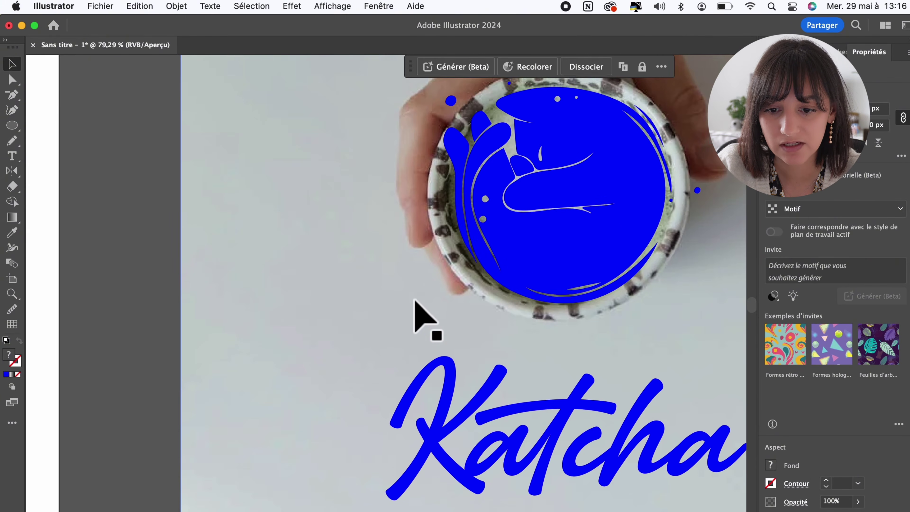
left_click(660, 133)
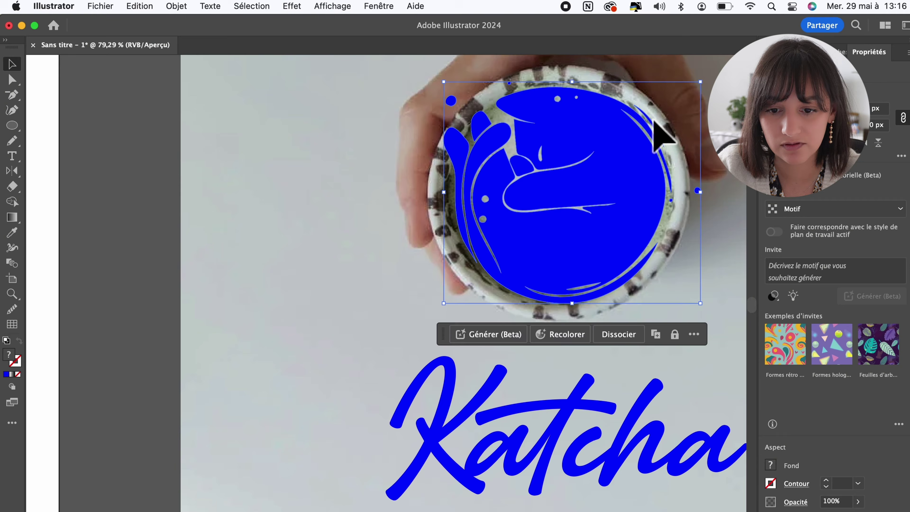
left_click(12, 140)
scroll(345, 354, "up", 3)
left_click_drag(323, 377, 377, 312)
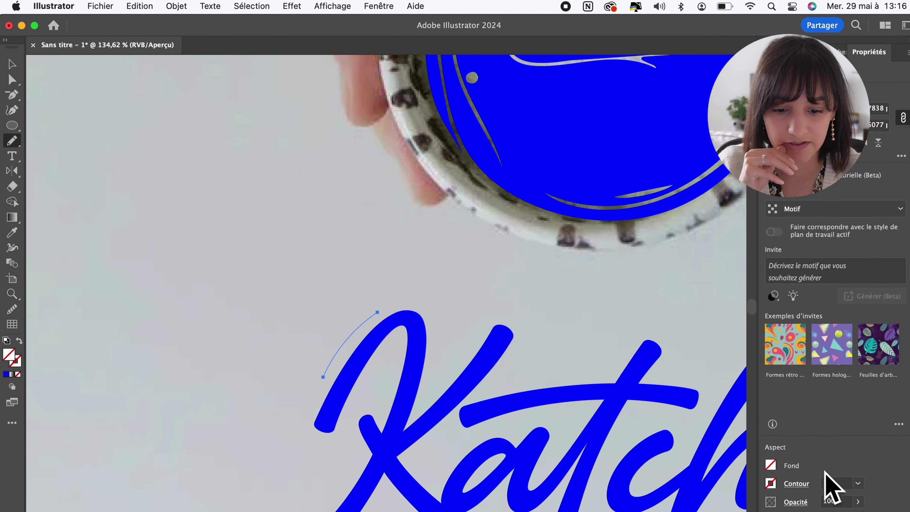
left_click(797, 483)
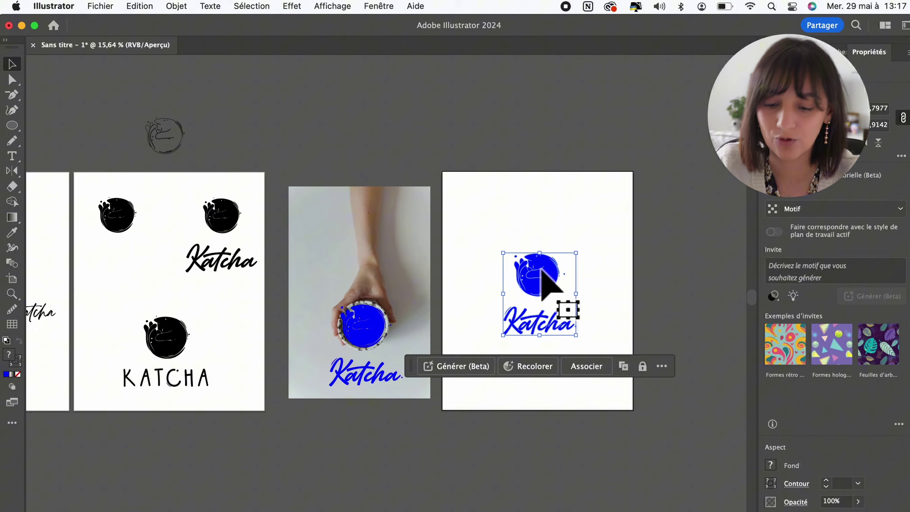
Add a text line reading CAFÉ below the blue Katcha wordmark on the new artboard
left_click(670, 321)
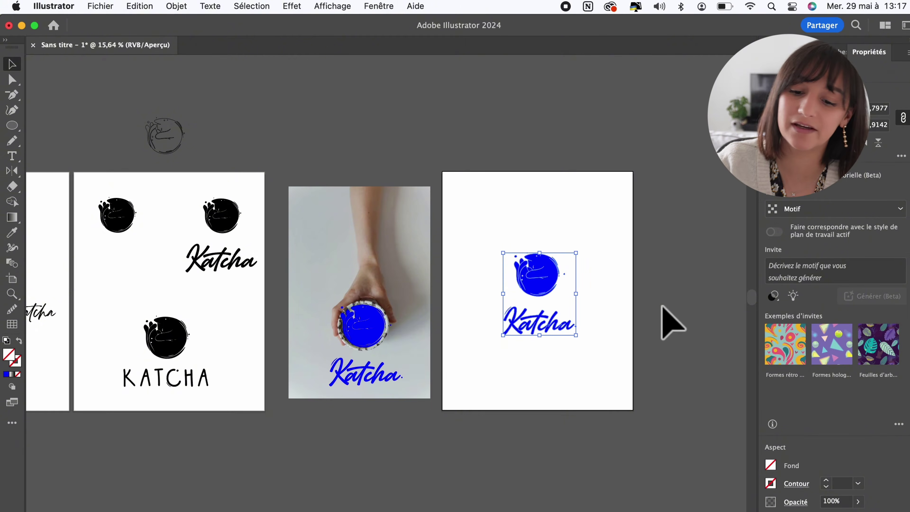
scroll(589, 319, "up", 3)
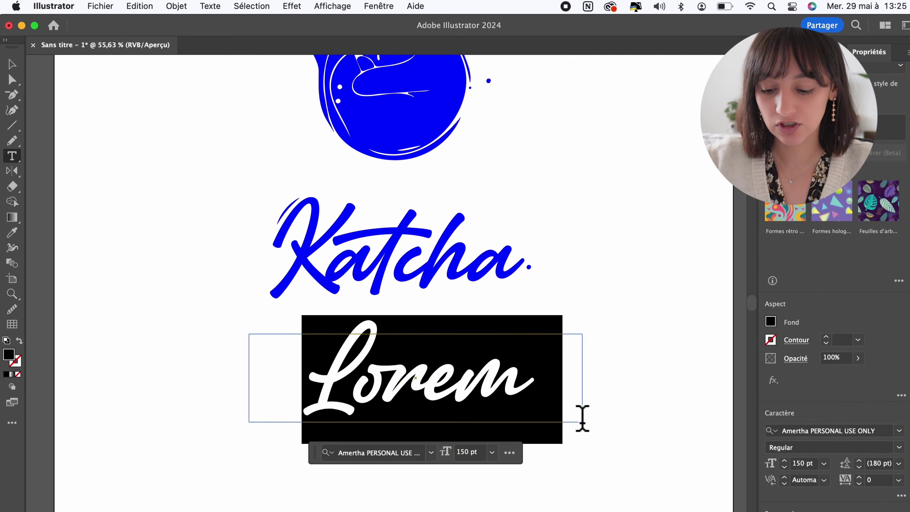
type("CAF")
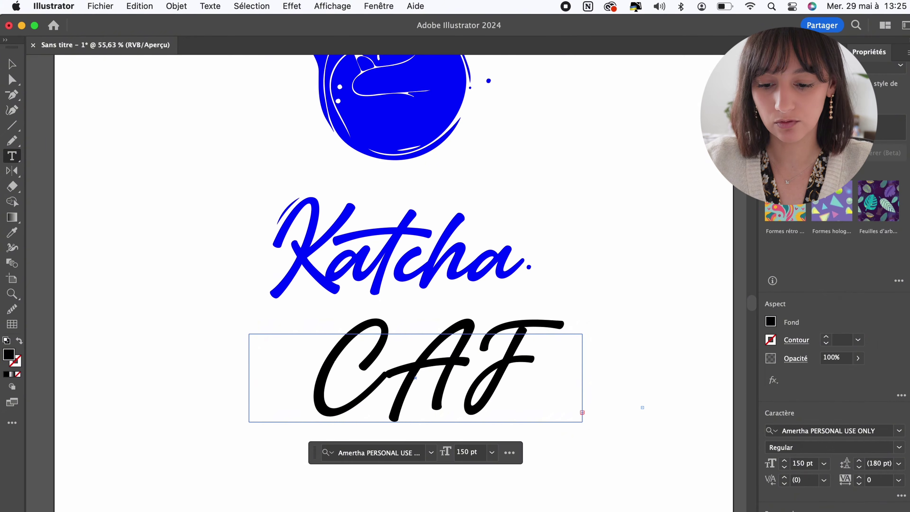
type("É")
Set the CAFÉ text in Lexend Zetta at 50 pt
left_click(474, 452)
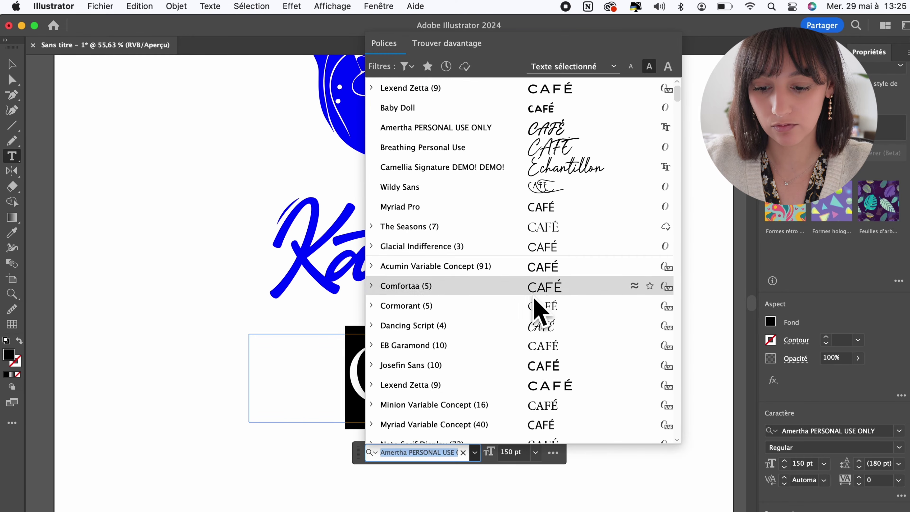
left_click(542, 384)
left_click(509, 452)
type("50")
key("Return")
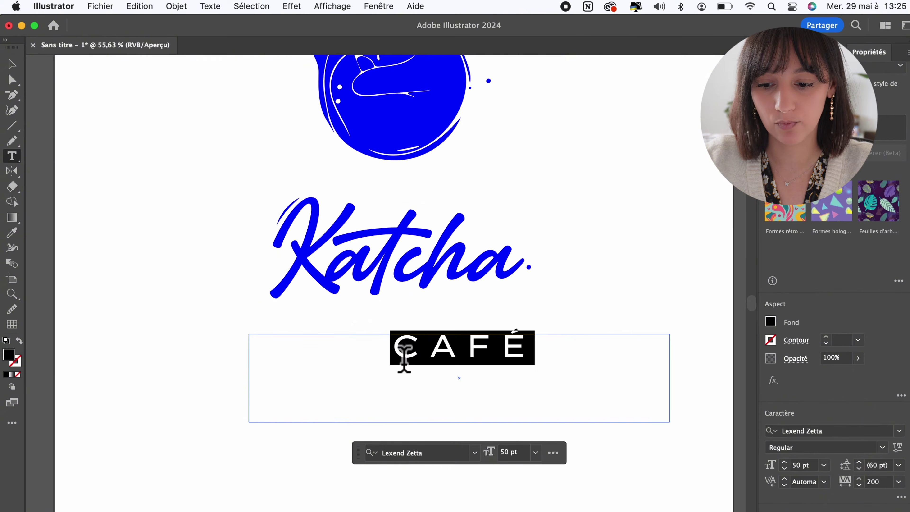
left_click(378, 354)
Move the small 猫 character down from beside the emblem toward the CAFÉ text
key("super+minus")
scroll(297, 321, "left", 10)
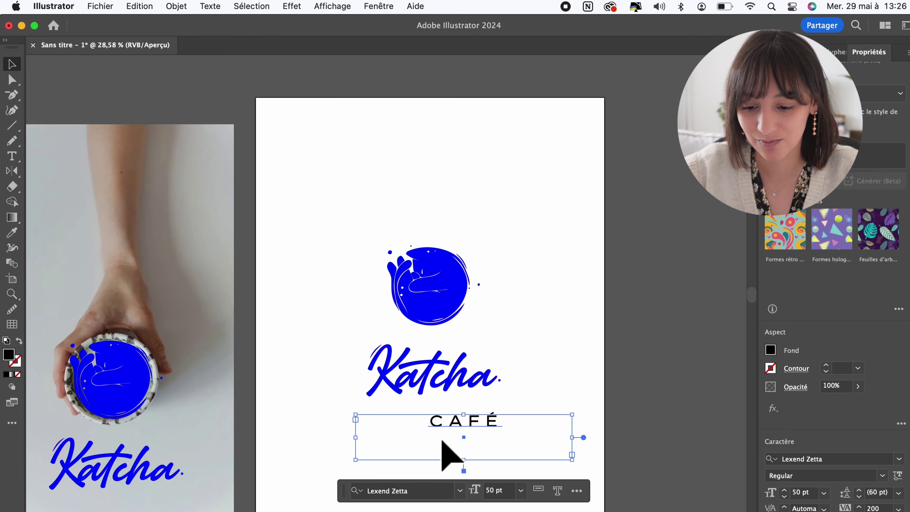
left_click(462, 400)
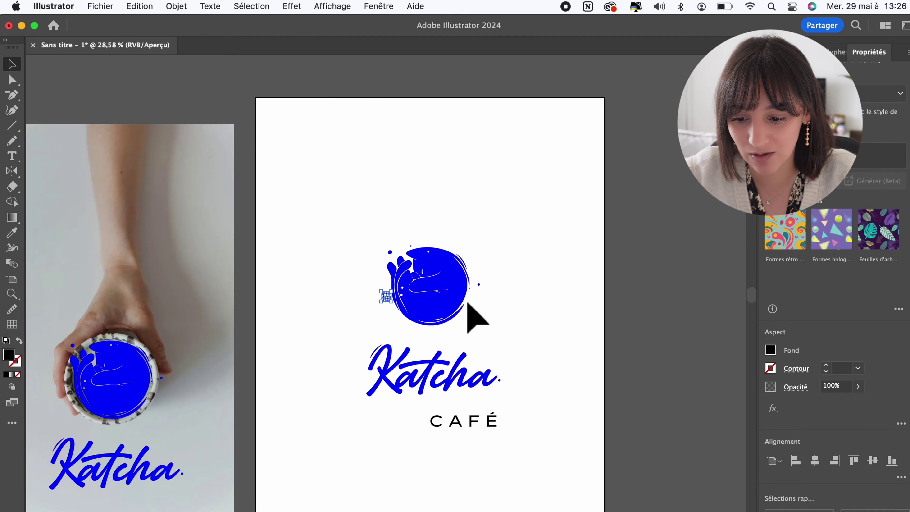
left_click_drag(388, 297, 404, 323)
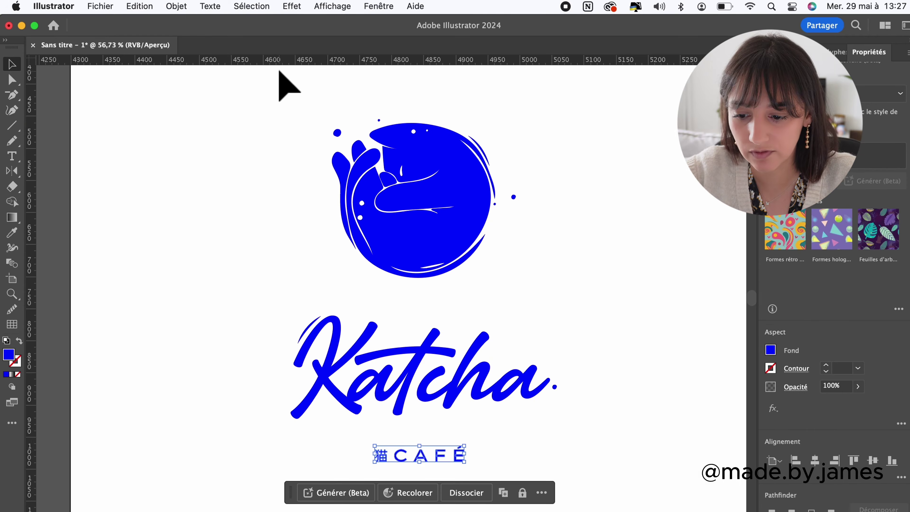
Add horizontal guides along the upper and lower edges of the Katcha wordmark
left_click_drag(280, 60, 336, 314)
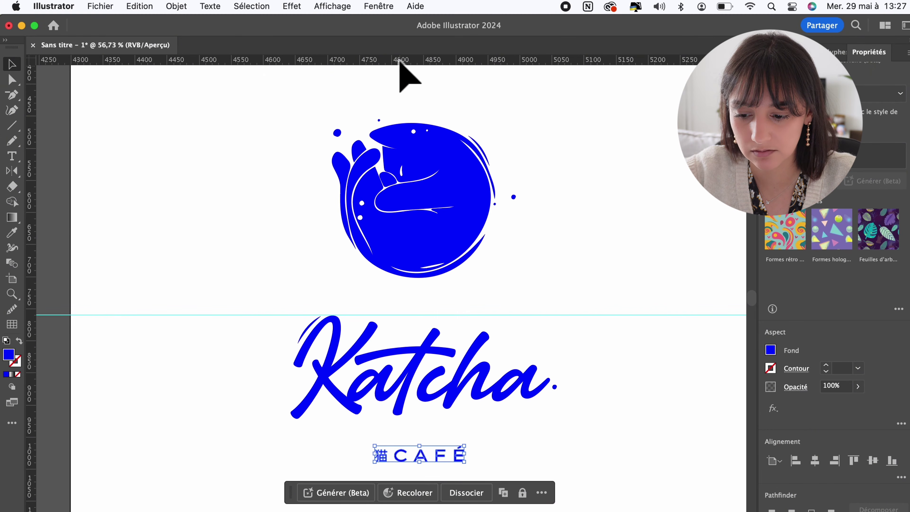
left_click_drag(399, 59, 400, 419)
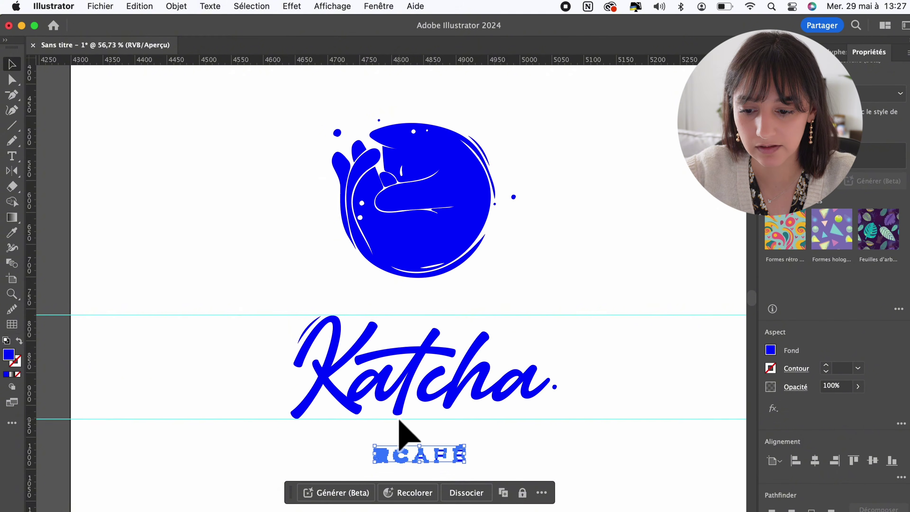
Use the 猫 CAFÉ line's height as the gap below Katcha, marking it with a guide, and place the line below that guide
scroll(401, 434, "up", 3)
left_click_drag(458, 410, 450, 372)
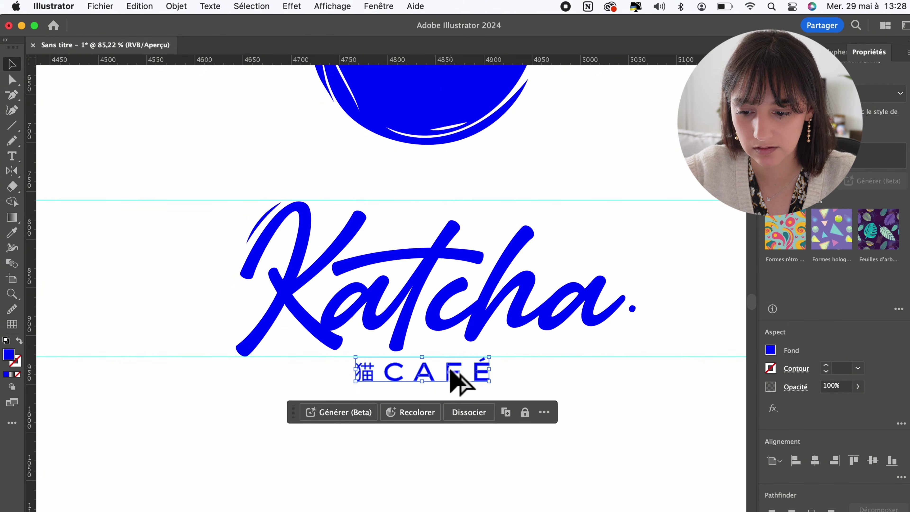
left_click_drag(425, 60, 425, 381)
scroll(514, 403, "up", 5)
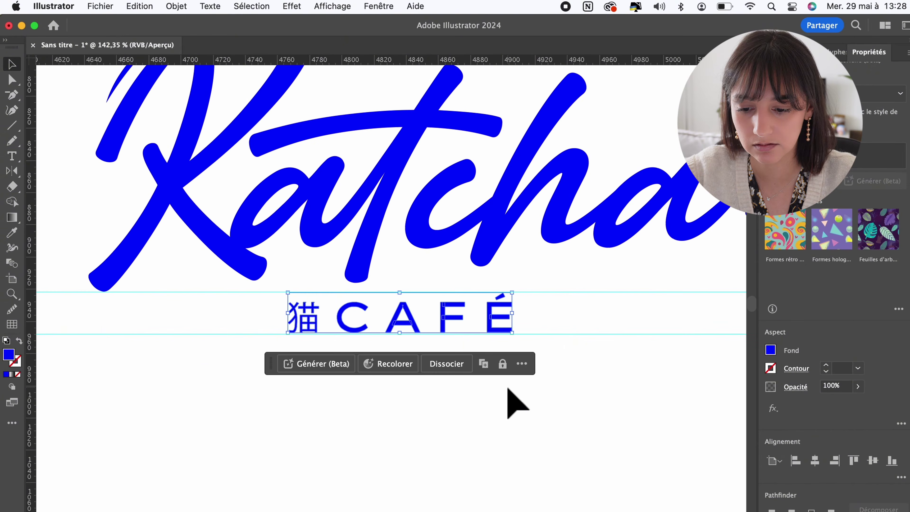
left_click_drag(445, 319, 445, 358)
key("super+shift+a")
scroll(445, 360, "down", 3)
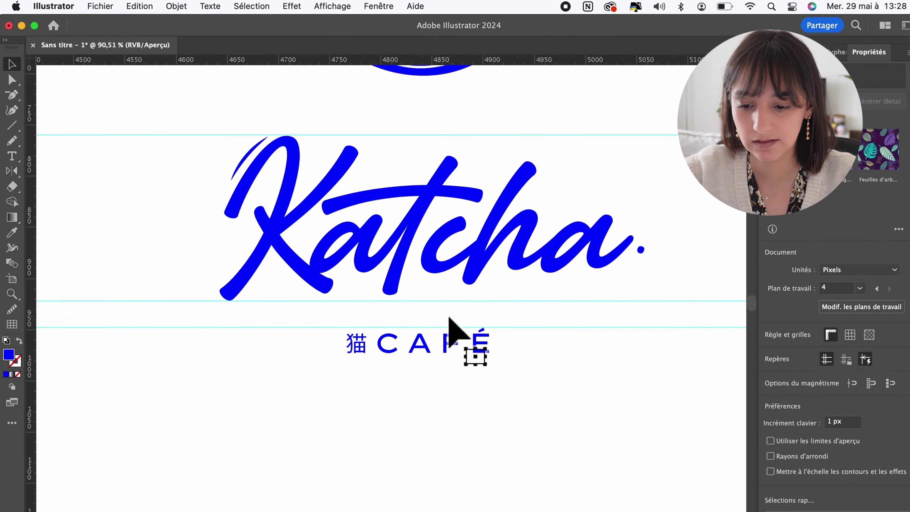
Mark the same spacing above Katcha with a guide, using a copy of the 猫 CAFÉ line as a spacer and deleting it
left_click(447, 379)
left_click_drag(453, 396, 427, 144)
key("Delete")
scroll(426, 173, "down", 5)
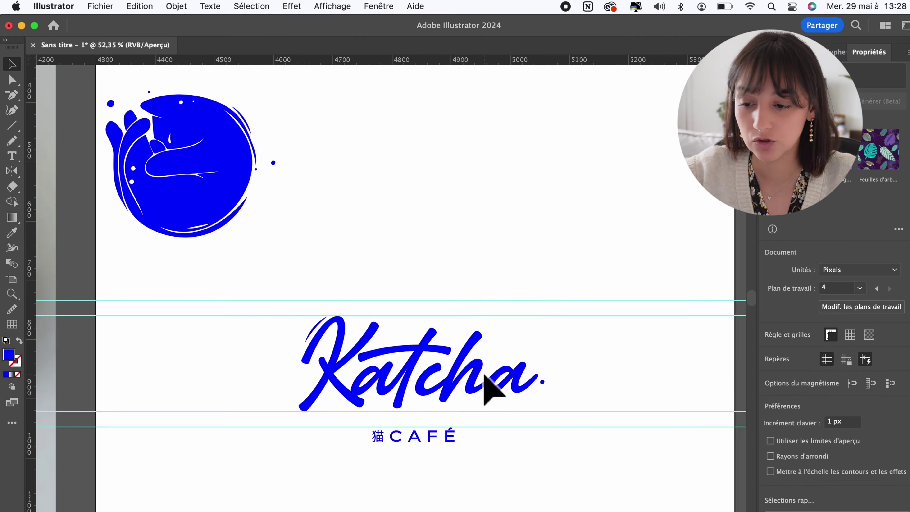
Mark the cat emblem's upper limit with a guide, using a vertically rotated copy of Katcha as the measure and deleting the copy
left_click(483, 378)
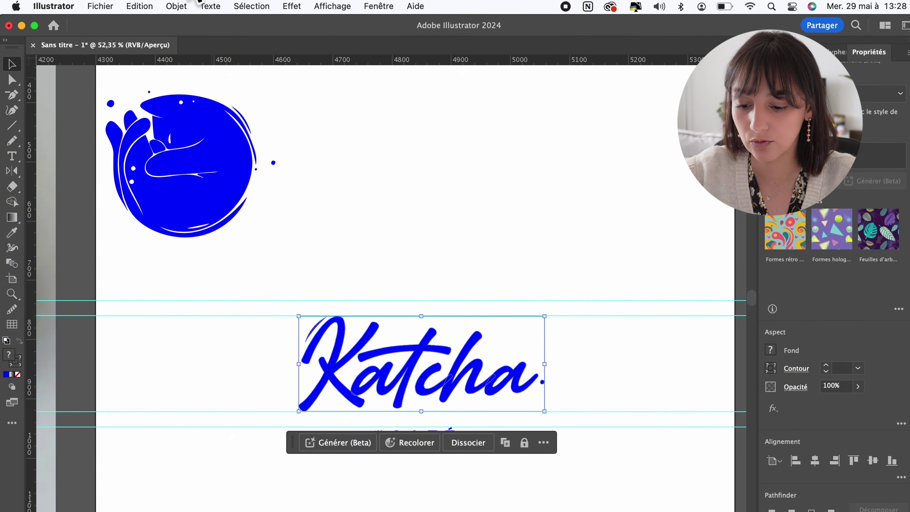
left_click(139, 6)
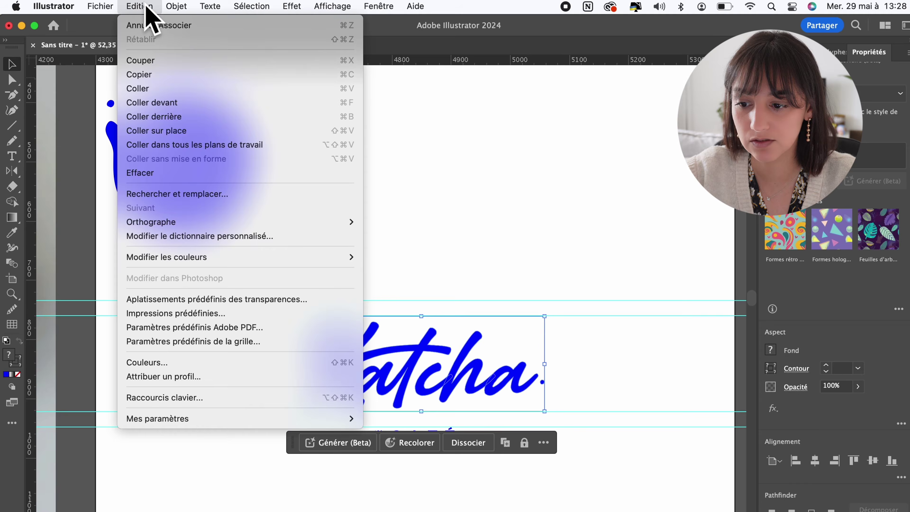
left_click(179, 104)
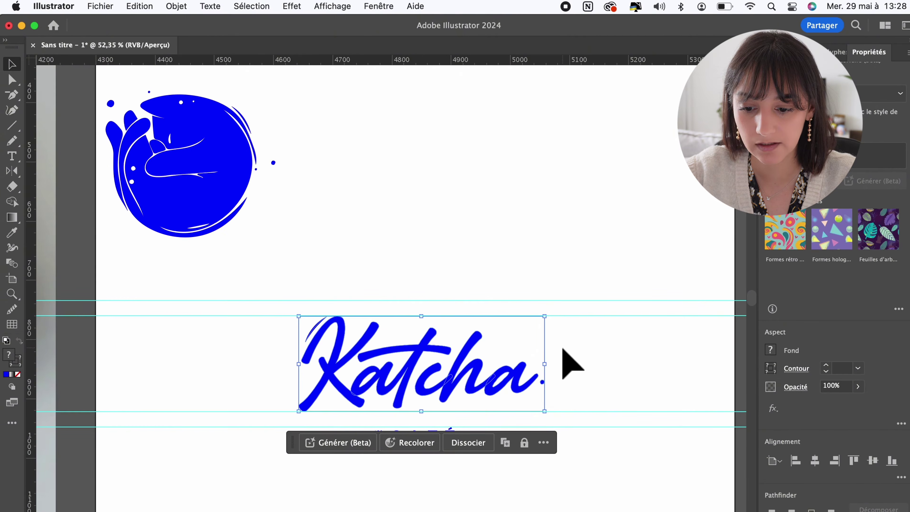
left_click_drag(553, 313, 471, 494)
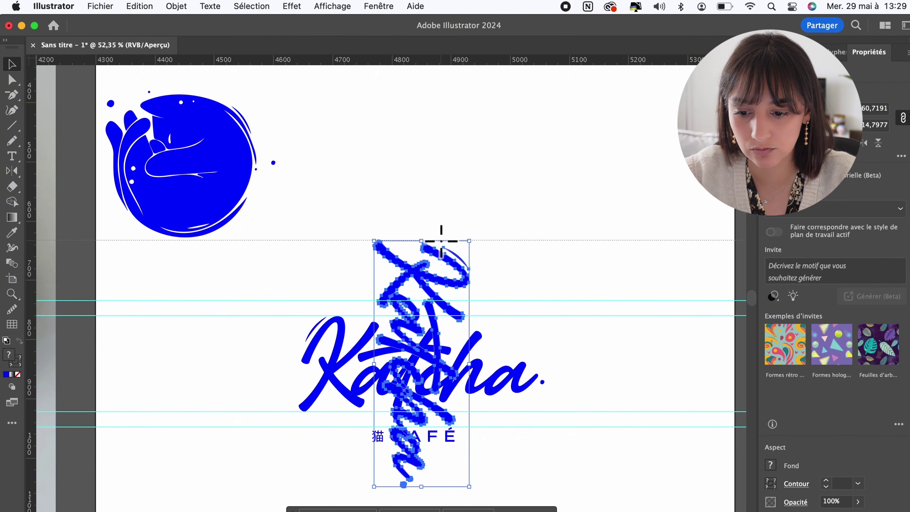
key("Delete")
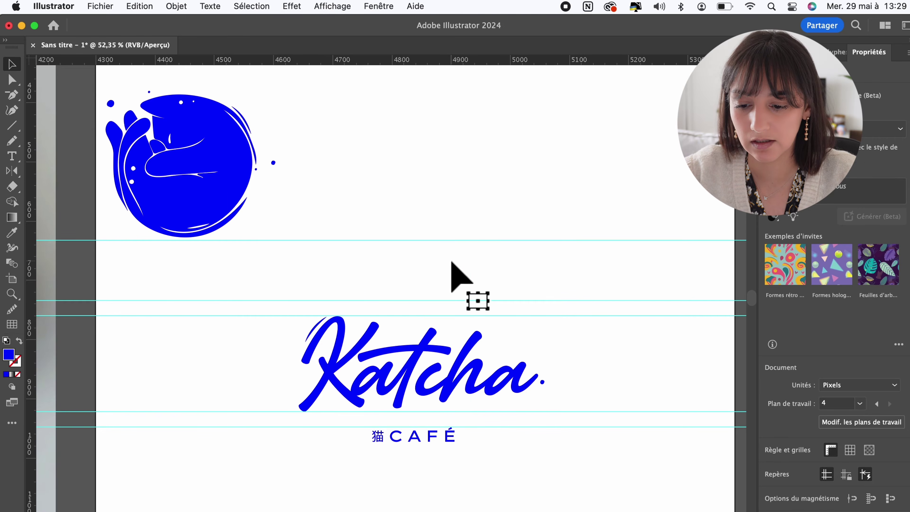
Scale the cat emblem to fit between the upper guides and centre it horizontally with Katcha and the 猫 CAFÉ line
left_click_drag(253, 201, 442, 254)
left_click_drag(416, 157, 419, 241)
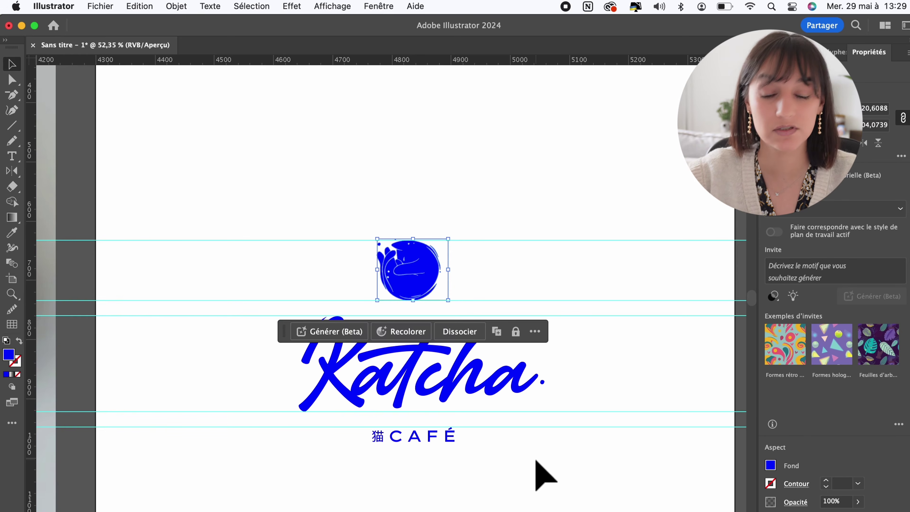
left_click(416, 436)
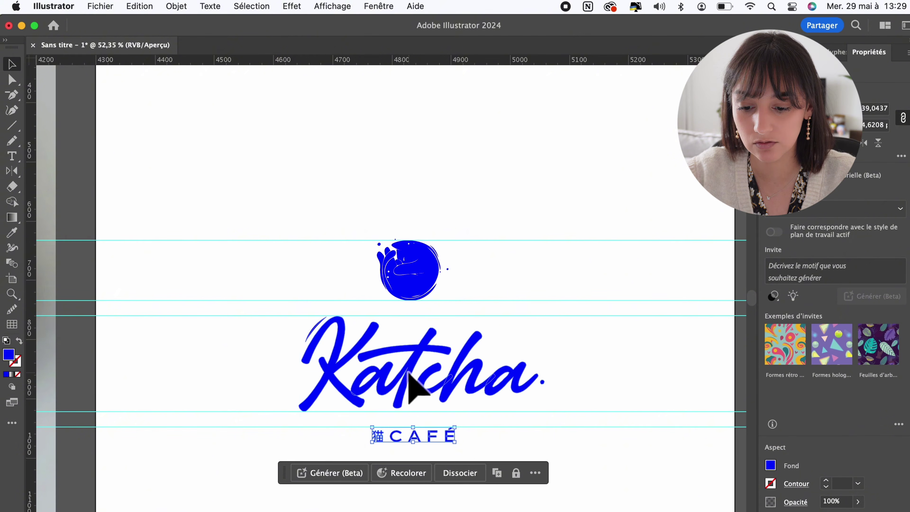
left_click(410, 380, "shift")
left_click(423, 256, "shift")
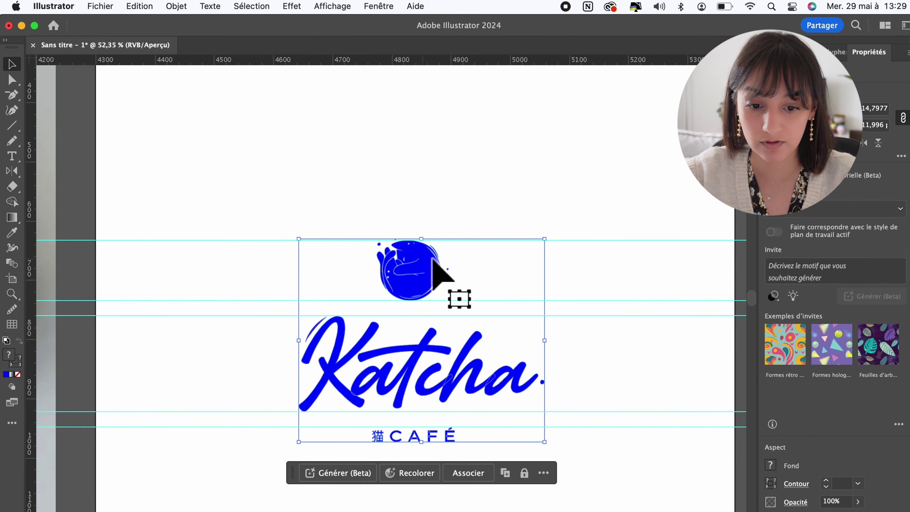
scroll(836, 195, "down", 6)
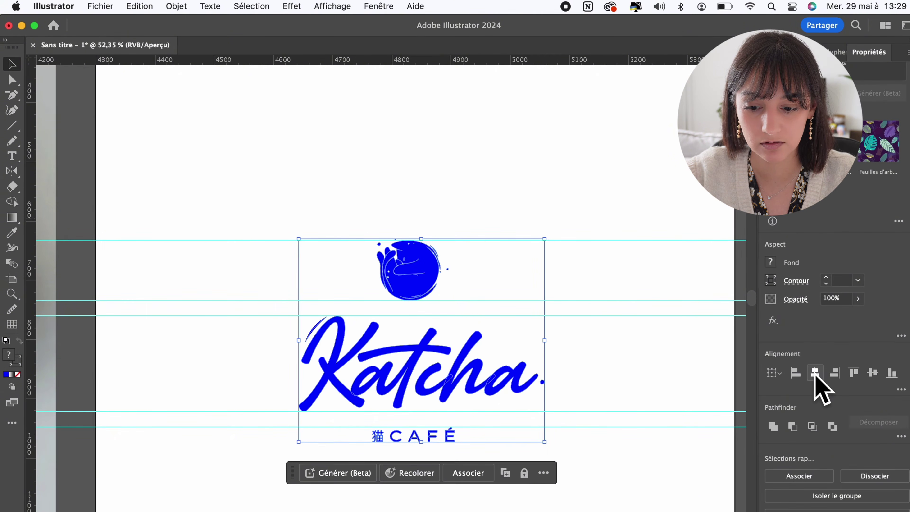
left_click(814, 372)
left_click(545, 505)
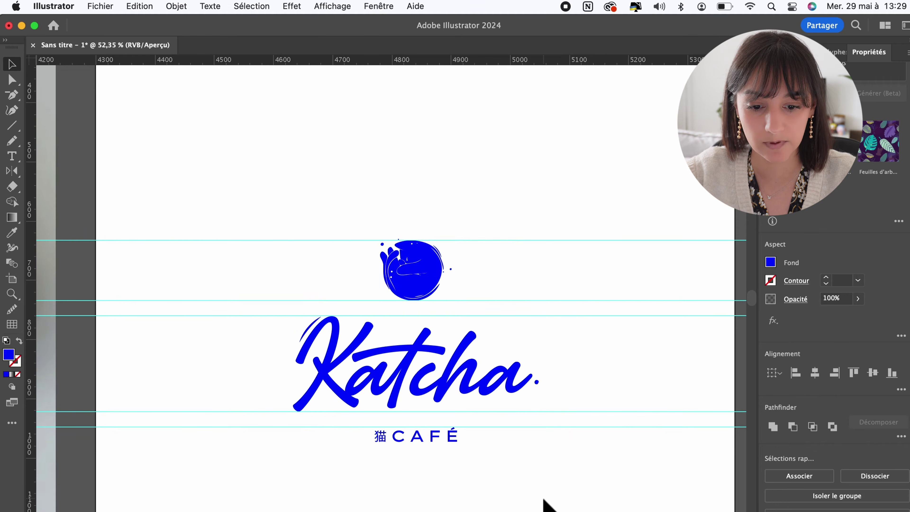
Hide the guides and view the whole stacked logo on its artboard
left_click(825, 275)
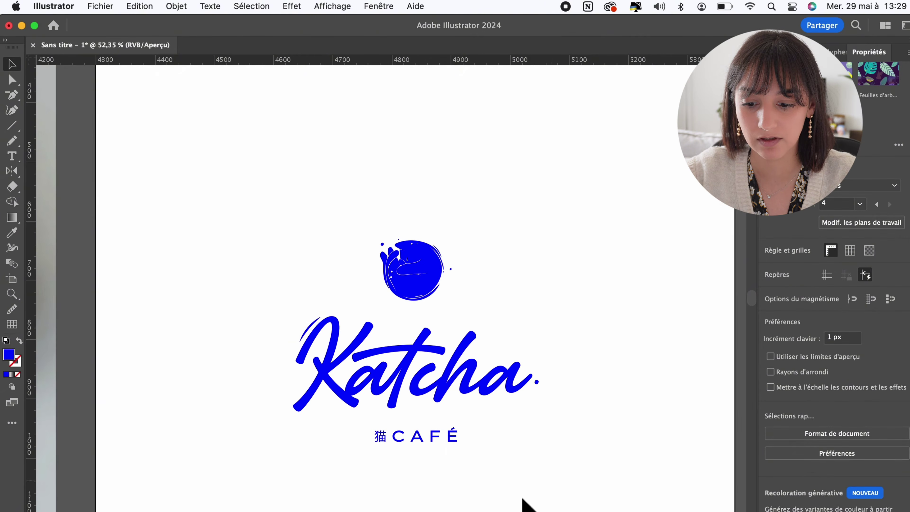
scroll(523, 498, "down", 5)
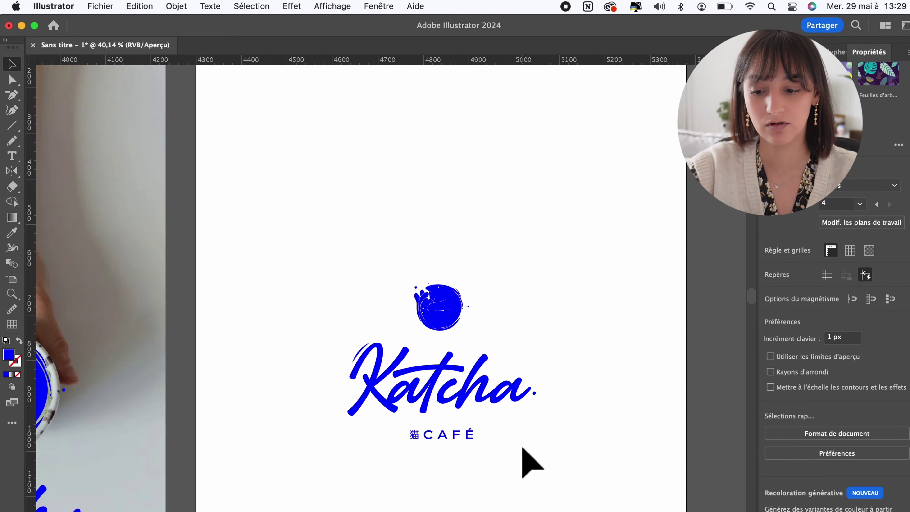
scroll(523, 448, "down", 3)
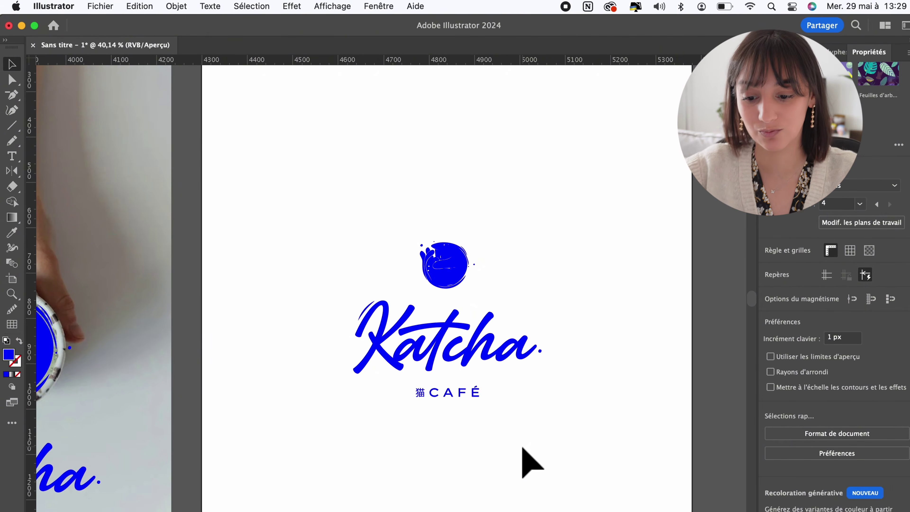
left_click_drag(522, 448, 326, 191)
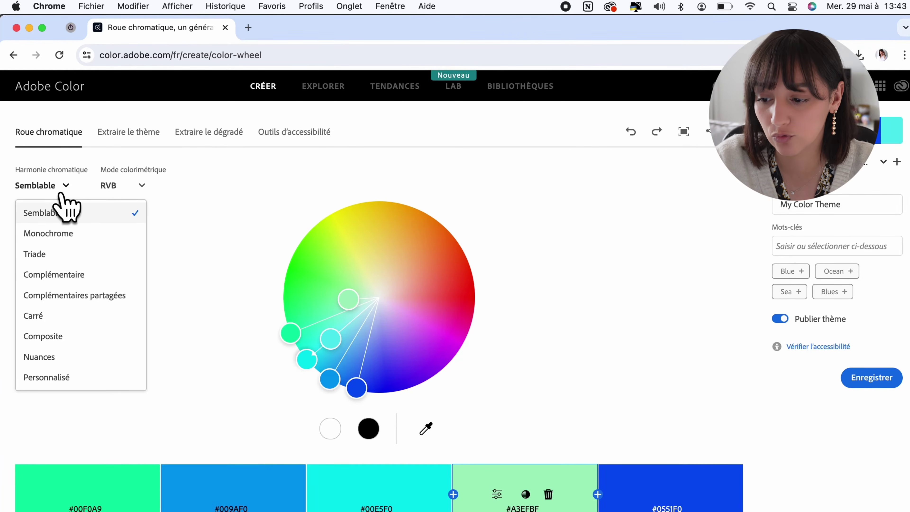
Switch to Adobe Color and set the colour wheel's harmony rule to Triade
left_click(61, 255)
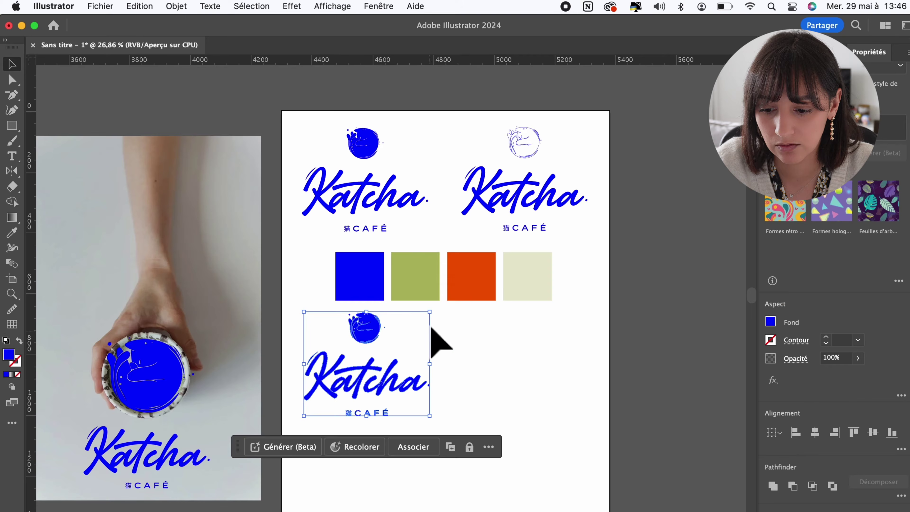
Back in Illustrator, shrink the logo copy below the colour swatches and duplicate it into a row of three
left_click_drag(430, 312, 372, 359)
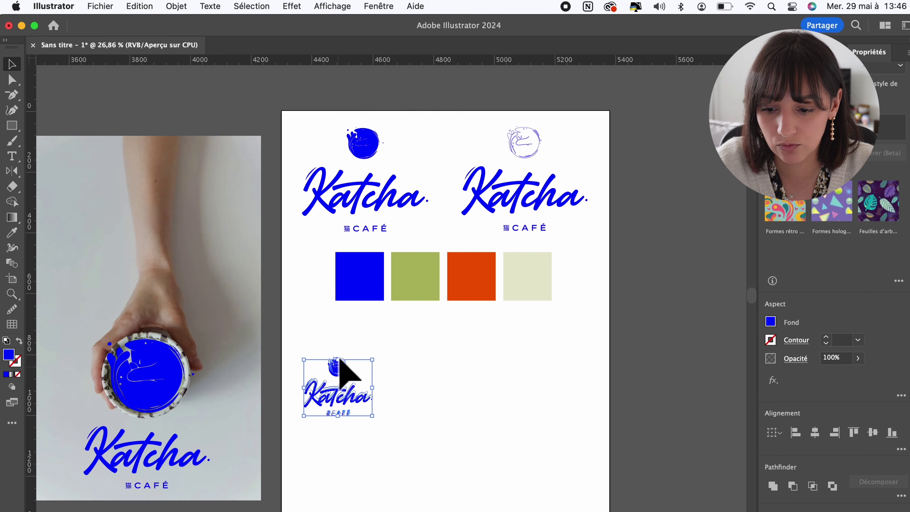
left_click(442, 331)
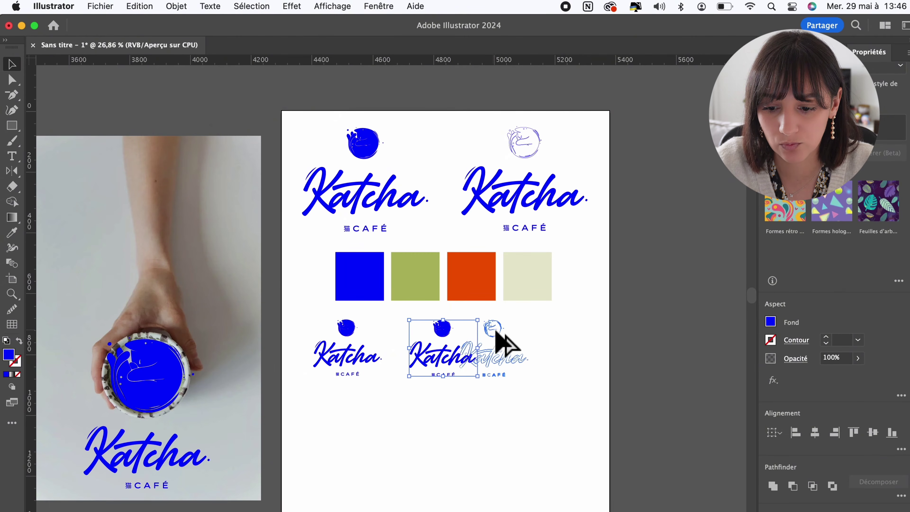
left_click(544, 330)
Recolour the middle small logo with the green swatch and the one beside it at the row's end with the orange swatch
left_click(446, 334)
key("i")
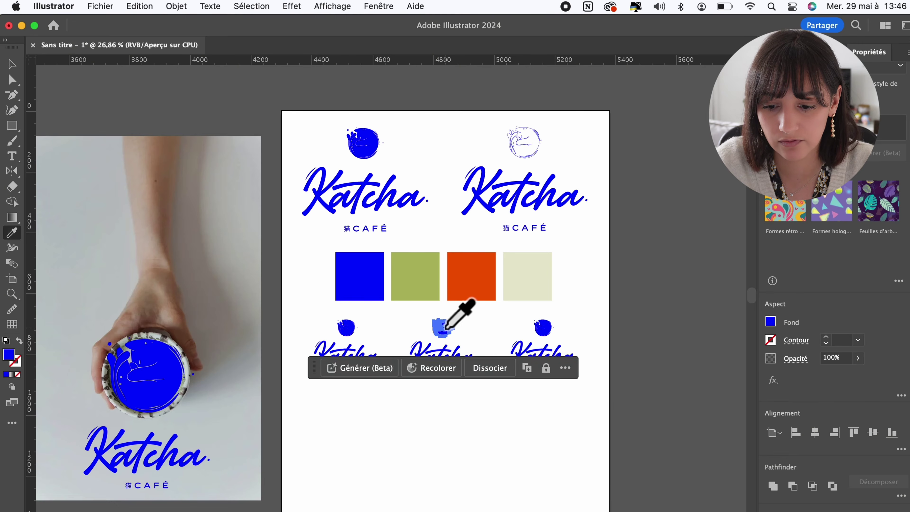
left_click(416, 276)
scroll(510, 409, "up", 3)
left_click(573, 312)
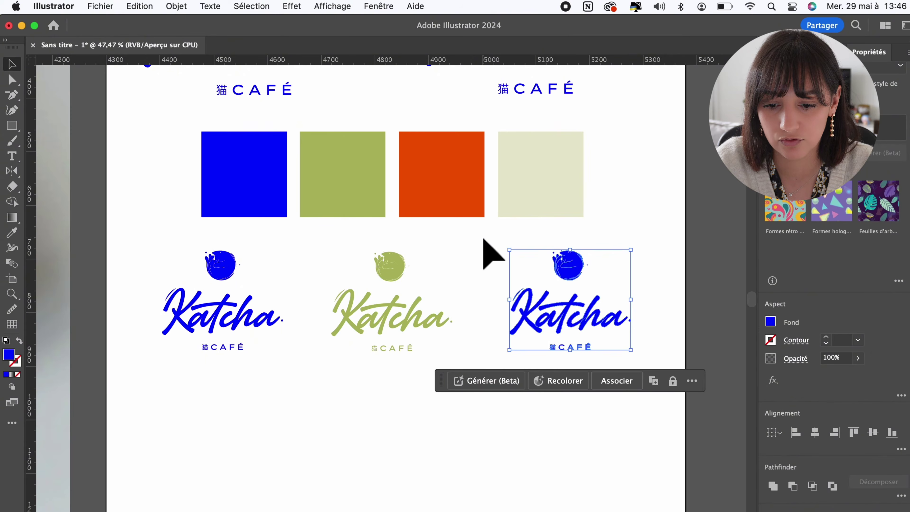
left_click(654, 246)
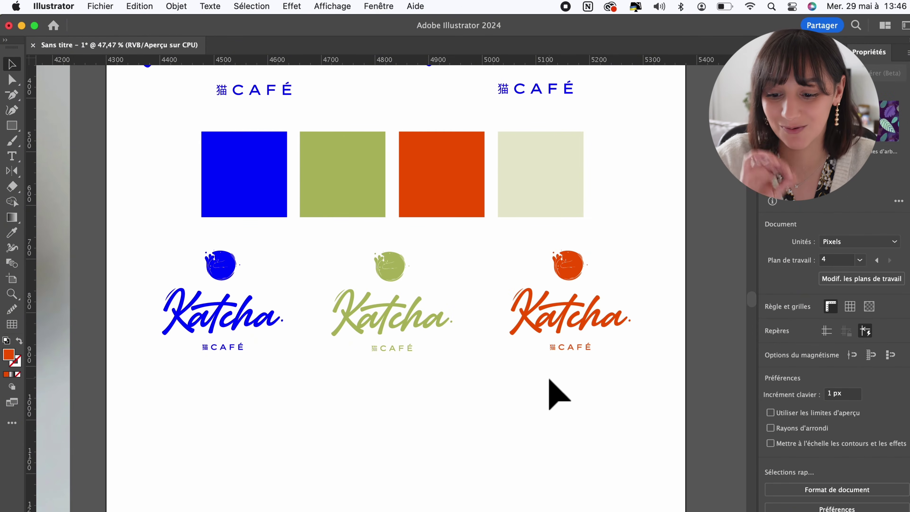
Lay out colour-filled squares for logo variations below the small logos, with the enlarged green cat emblem on a beige one
scroll(549, 378, "up", 2)
scroll(550, 379, "down", 2)
mouse_move(186, 367)
left_mouse_down()
mouse_move(272, 430)
mouse_move(315, 495)
left_mouse_up()
mouse_move(324, 367)
left_mouse_down()
mouse_move(394, 412)
mouse_move(454, 496)
left_mouse_up()
mouse_move(463, 366)
left_mouse_down()
mouse_move(502, 466)
mouse_move(594, 496)
left_mouse_up()
scroll(450, 457, "down", 3)
left_click_drag(451, 457, 558, 498)
scroll(558, 498, "up", 2)
left_click_drag(441, 260, 323, 391)
Move the green cat emblem's outermost dot inward, away from the edge of the beige square
scroll(532, 321, "up", 3)
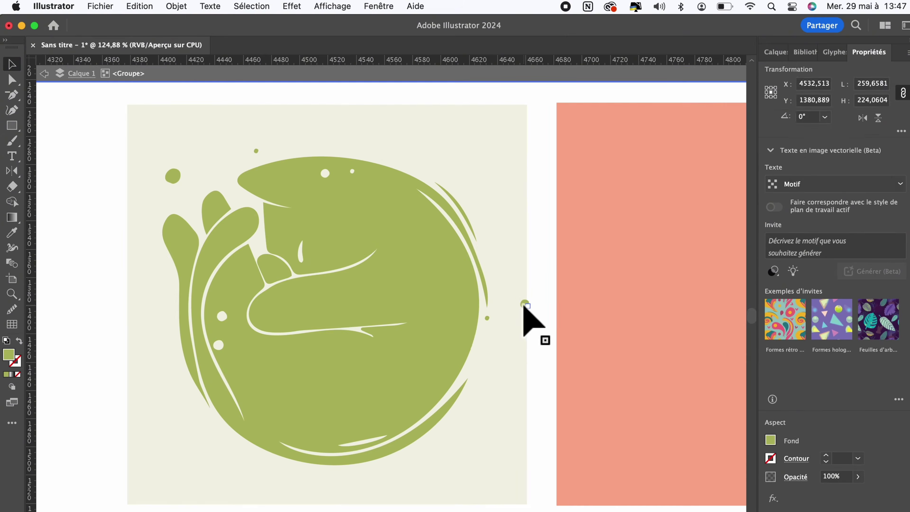
left_click(544, 400)
scroll(528, 492, "down", 4)
Draw a circle around the cat emblem of the beige logo on the green square
left_click_drag(299, 204, 566, 474)
scroll(450, 264, "right", 2)
left_click_drag(396, 189, 412, 342)
scroll(463, 362, "up", 3)
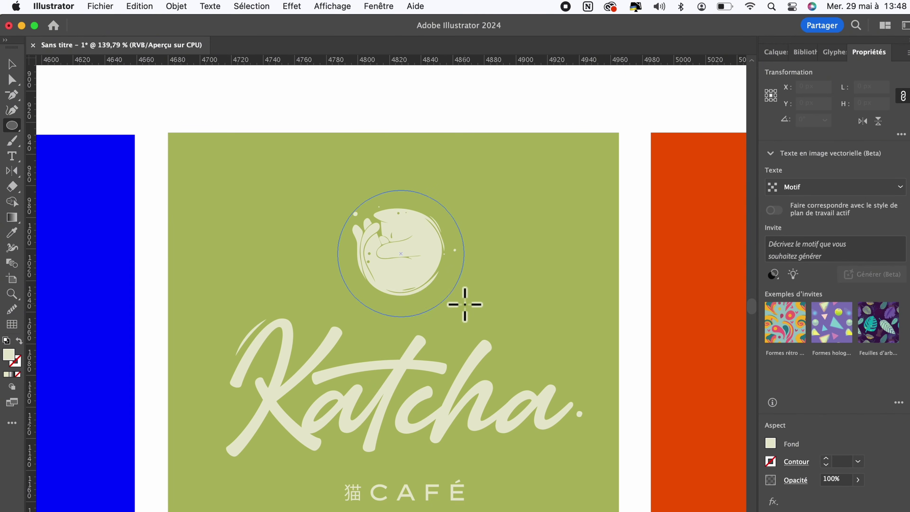
Turn the circle into a beige ring badge around the cat emblem on the green square
scroll(464, 361, "up", 2)
left_click(356, 213)
double_click(397, 256)
scroll(412, 262, "down", 3)
right_click(538, 182)
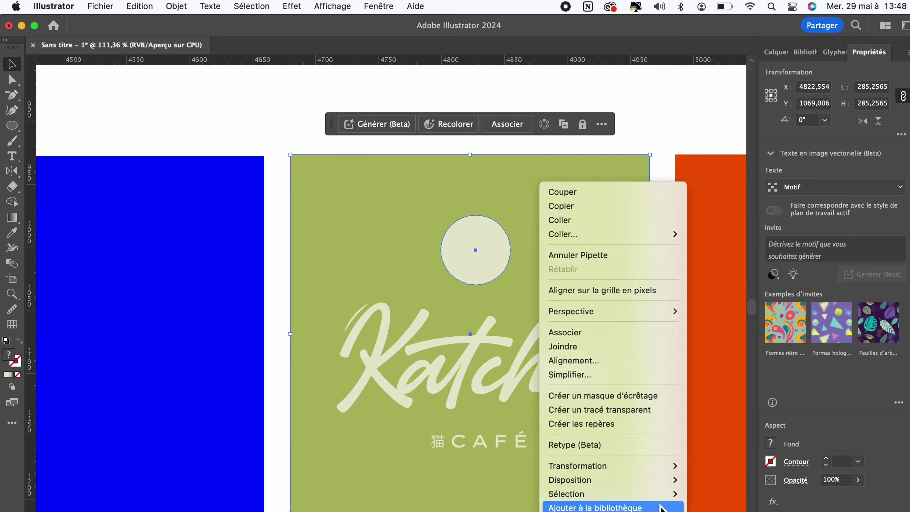
scroll(487, 397, "down", 3)
Create a grid repeat pattern from the green cat emblem and the 猫 character below the squares
left_click(512, 150)
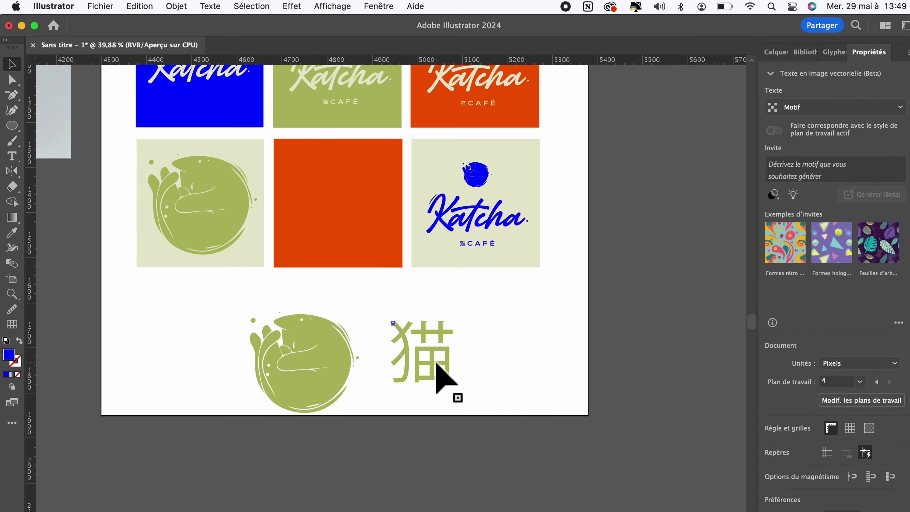
left_click(176, 6)
left_click(365, 411)
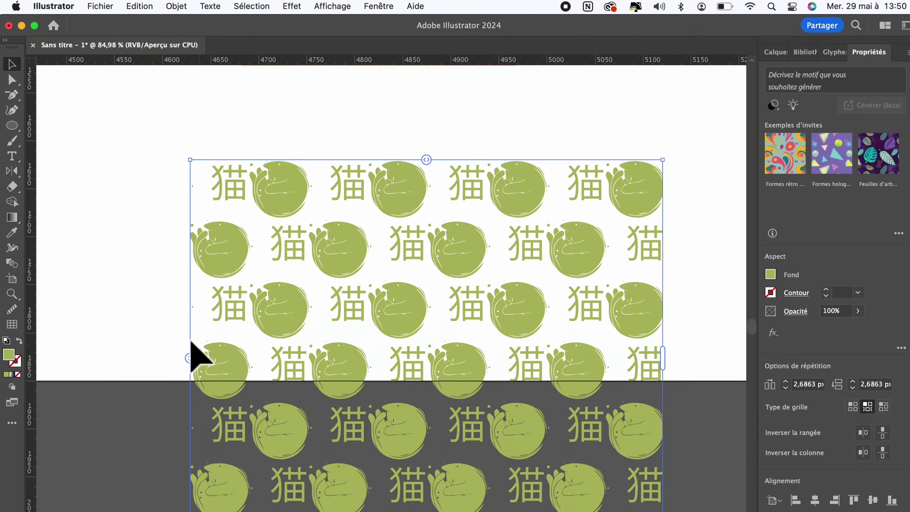
Set the repeat pattern's horizontal spacing to 17 px and try flipping its rows
scroll(193, 356, "up", 5)
double_click(350, 242)
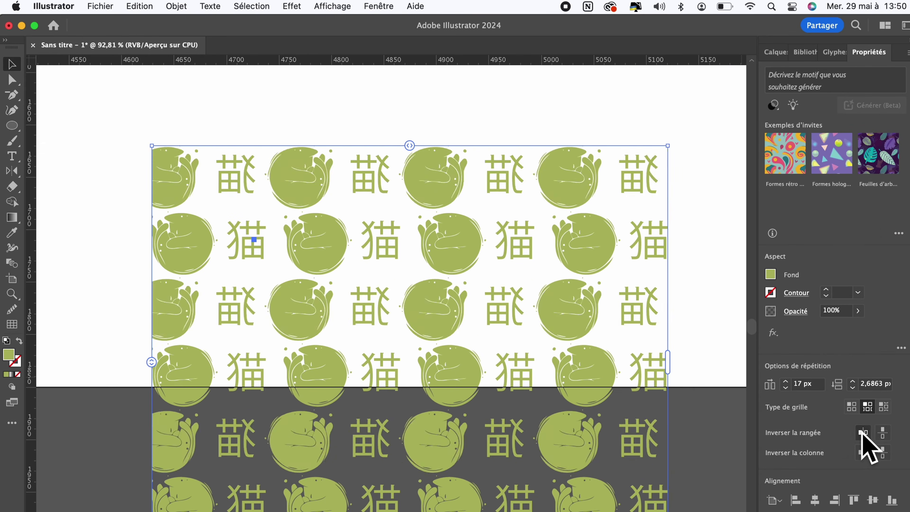
left_click(881, 433)
left_click(887, 433)
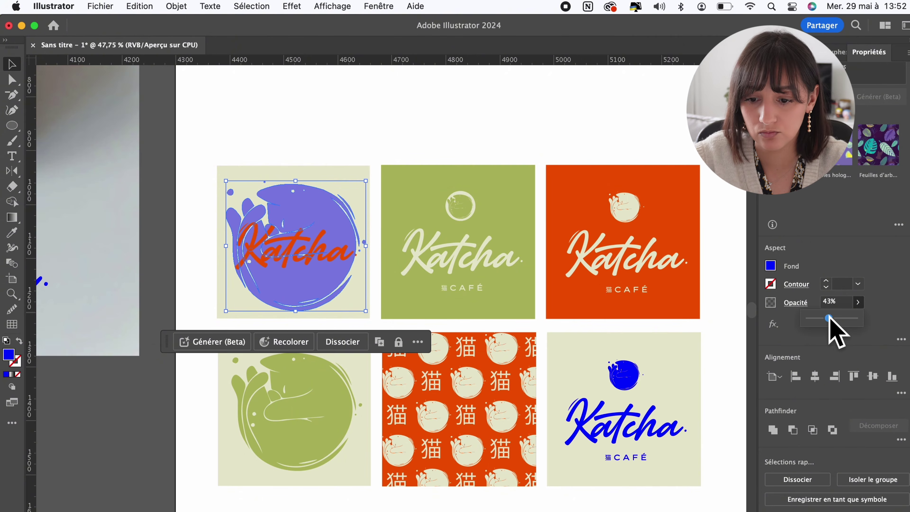
Fade the blue emblem behind the orange Katcha wordmark and the blue logo on the beige square to pale lavender
left_click(618, 107)
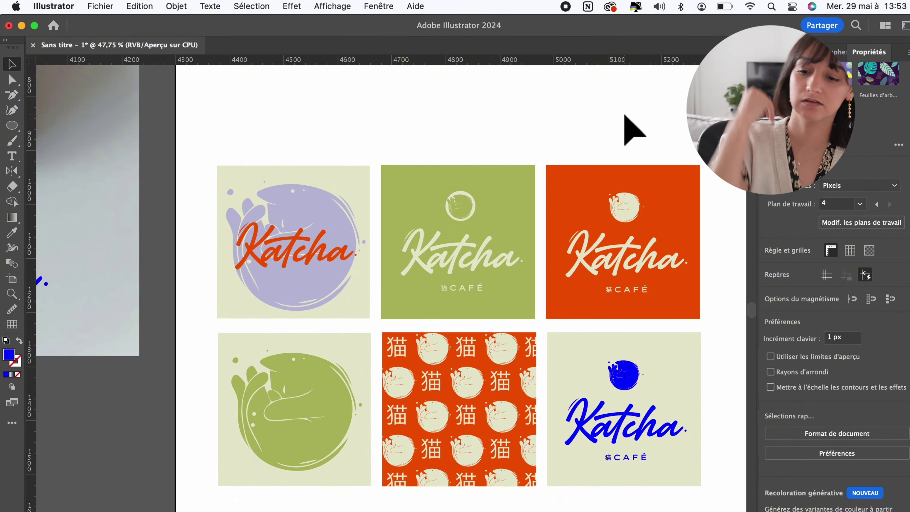
scroll(319, 284, "down", 3)
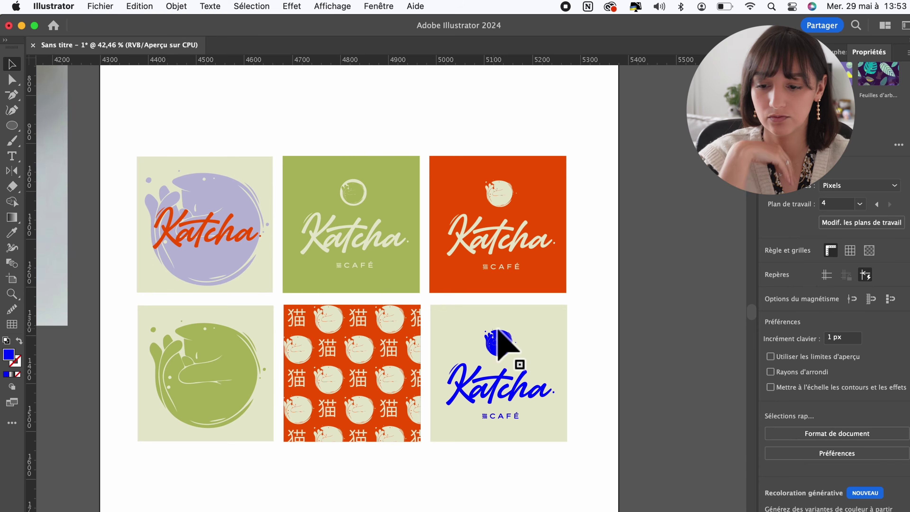
left_click(505, 343)
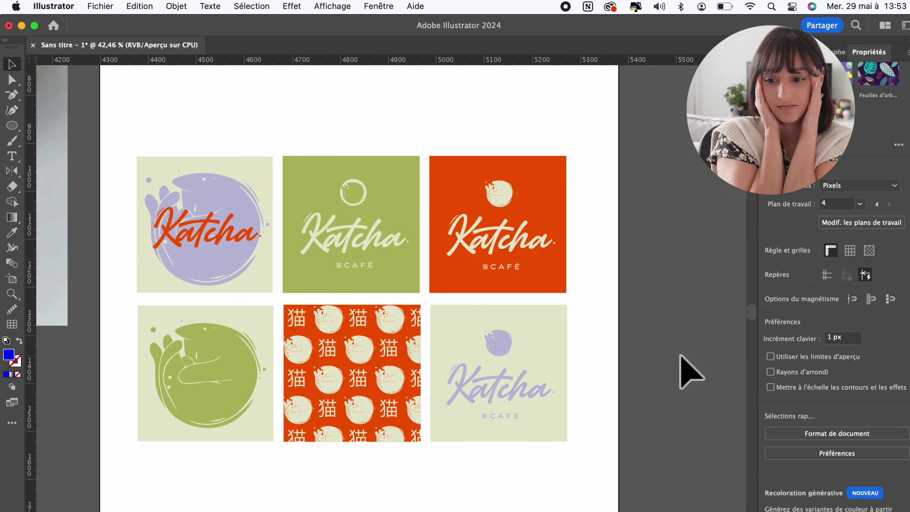
Duplicate the whole set of six variation squares directly below the original set
scroll(382, 487, "down", 5)
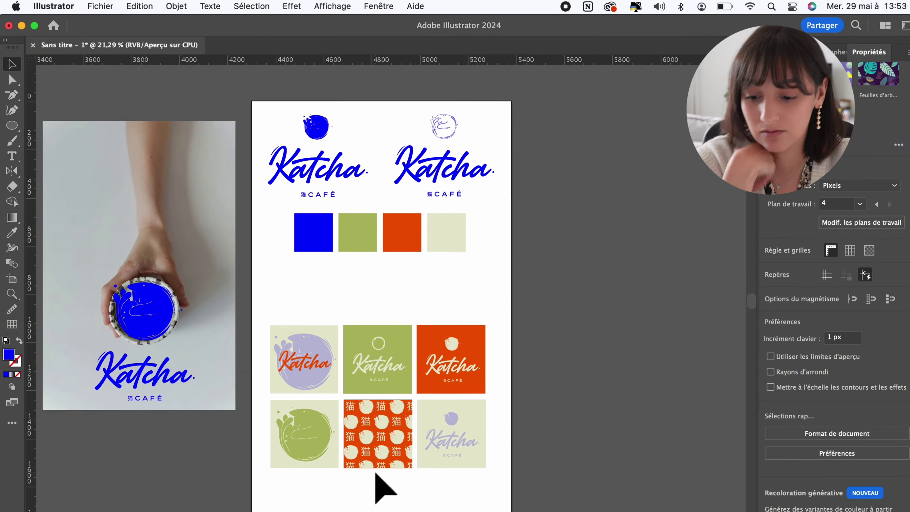
scroll(381, 487, "up", 4)
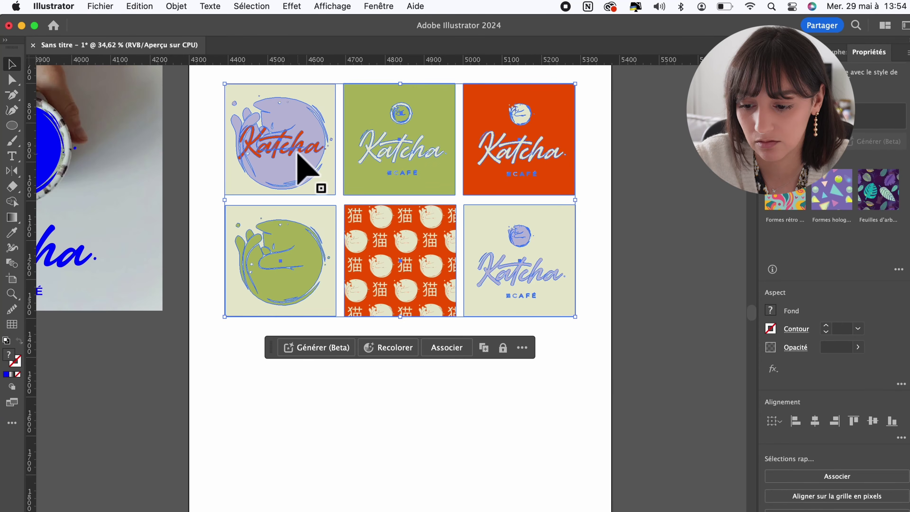
left_click_drag(299, 157, 296, 402)
scroll(297, 404, "down", 3)
scroll(298, 406, "down", 2)
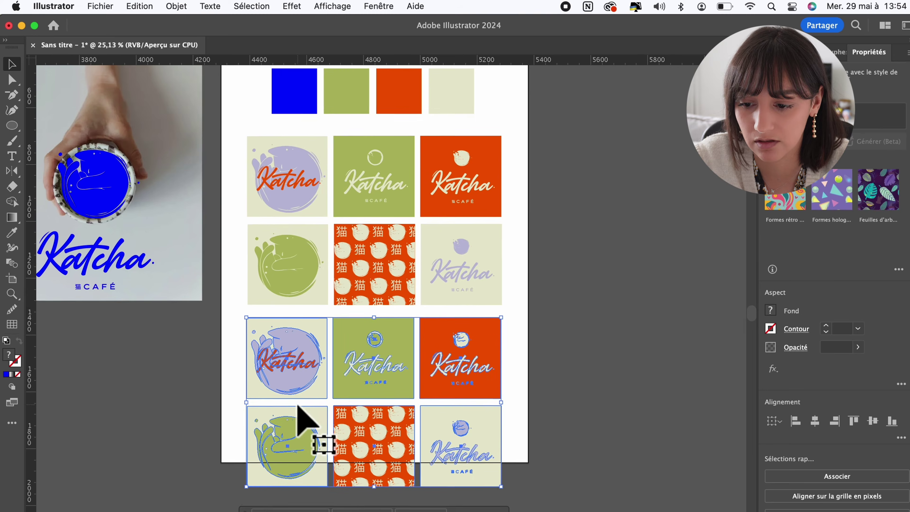
Extend the artboard's lower edge so it fully contains the duplicated set of squares
key("shift+o")
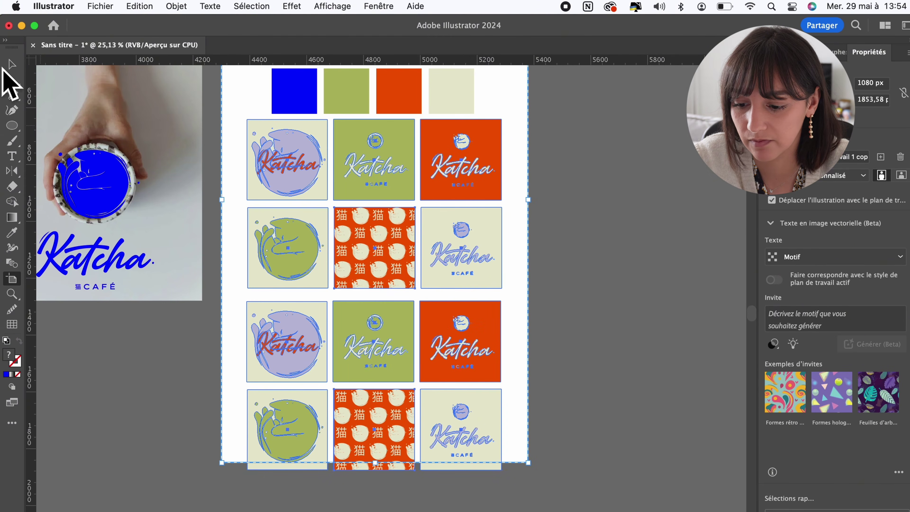
left_click(12, 64)
left_click(12, 279)
left_click_drag(382, 463, 382, 493)
left_click(12, 64)
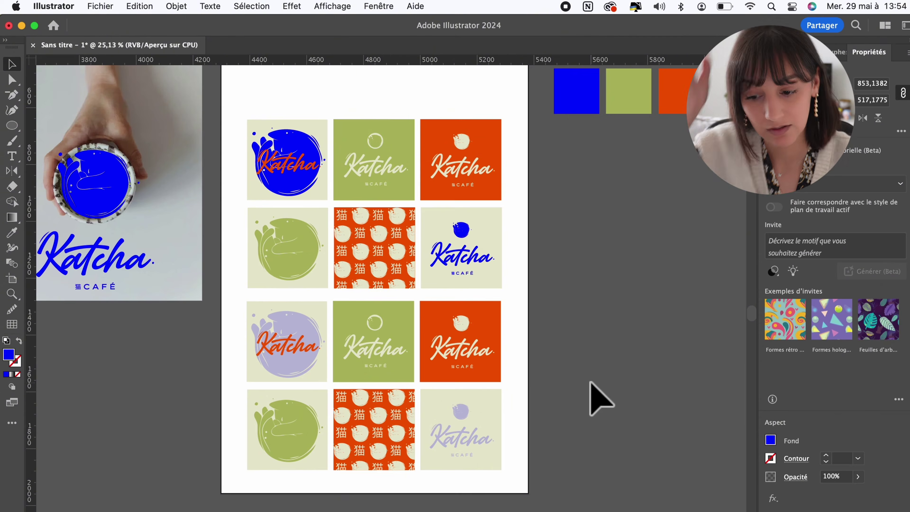
Take the original set of six bright-blue logo variation squares off the artboard, keeping the lavender set
scroll(524, 375, "left", 2)
scroll(524, 375, "up", 1)
scroll(525, 382, "up", 3)
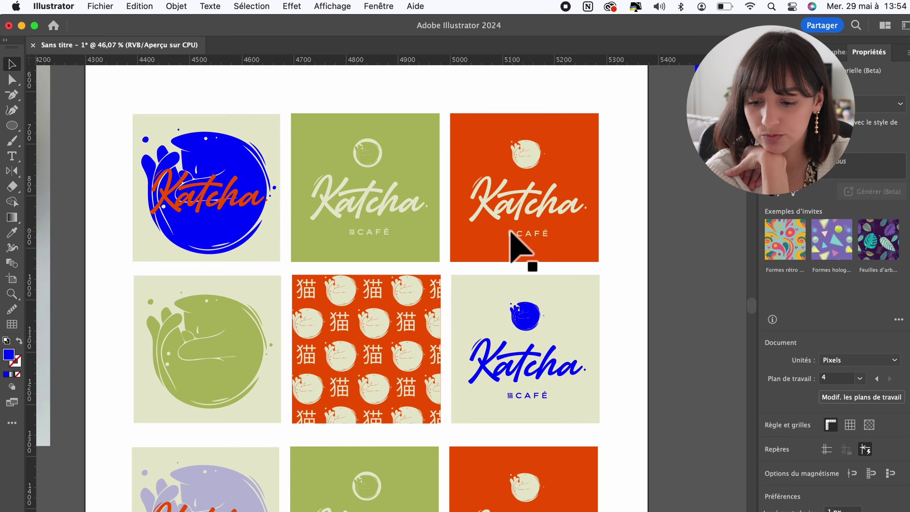
scroll(521, 251, "down", 2)
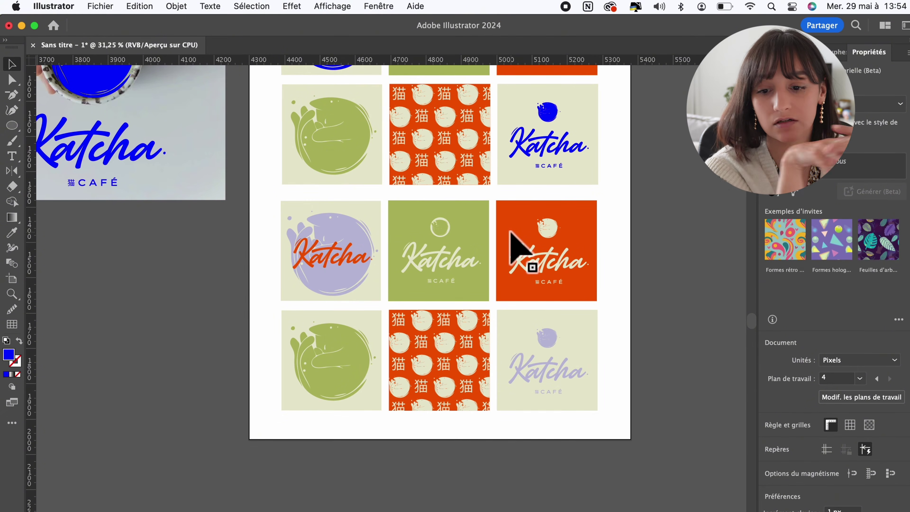
scroll(181, 140, "up", 5)
left_click(179, 121)
scroll(178, 121, "down", 3)
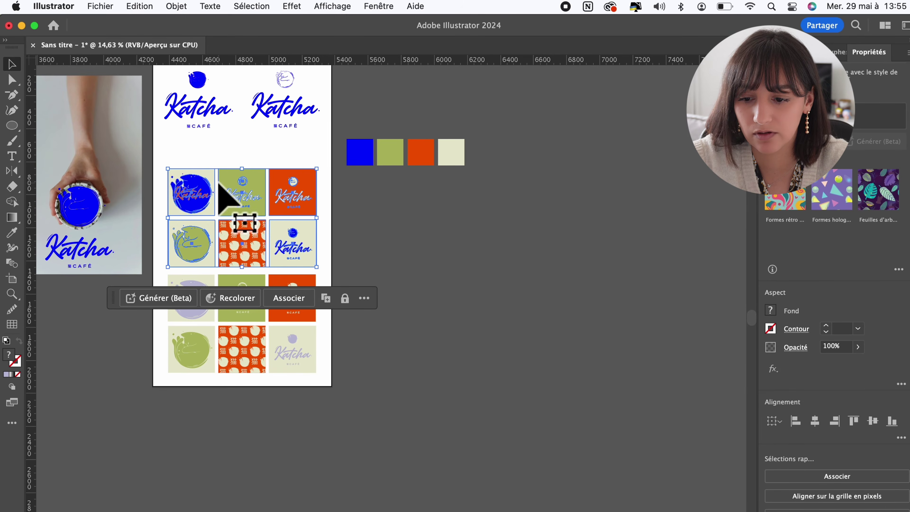
left_click_drag(236, 184, 252, 175)
left_click_drag(384, 60, 380, 215)
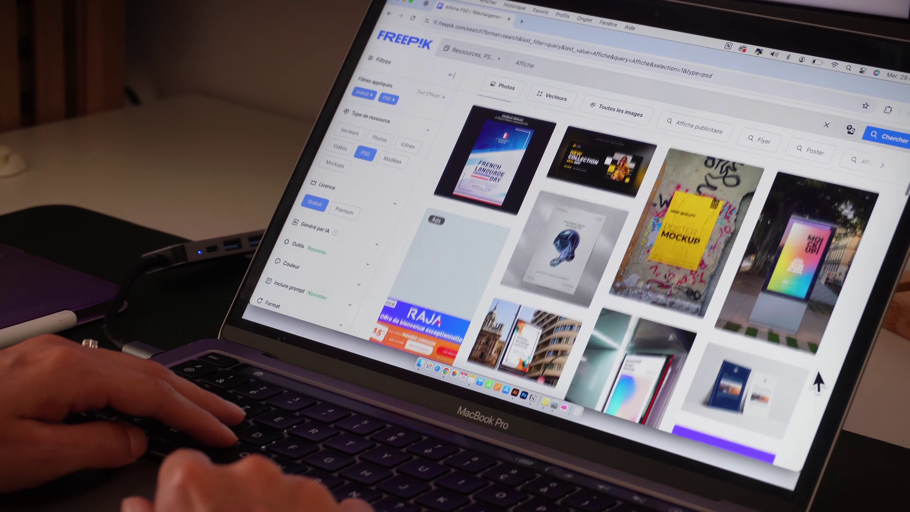
left_click(681, 240)
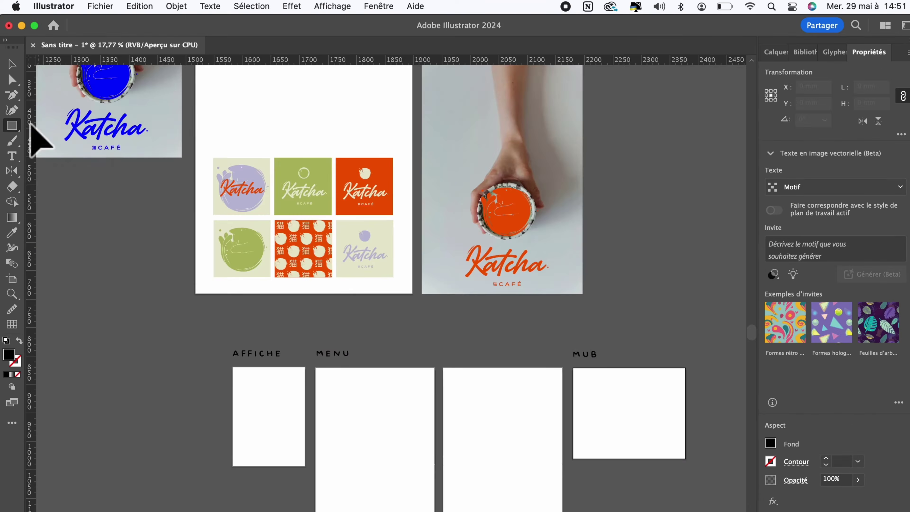
Draw a rectangle on the blank poster artboard labelled AFFICHE
left_click_drag(266, 391, 265, 421)
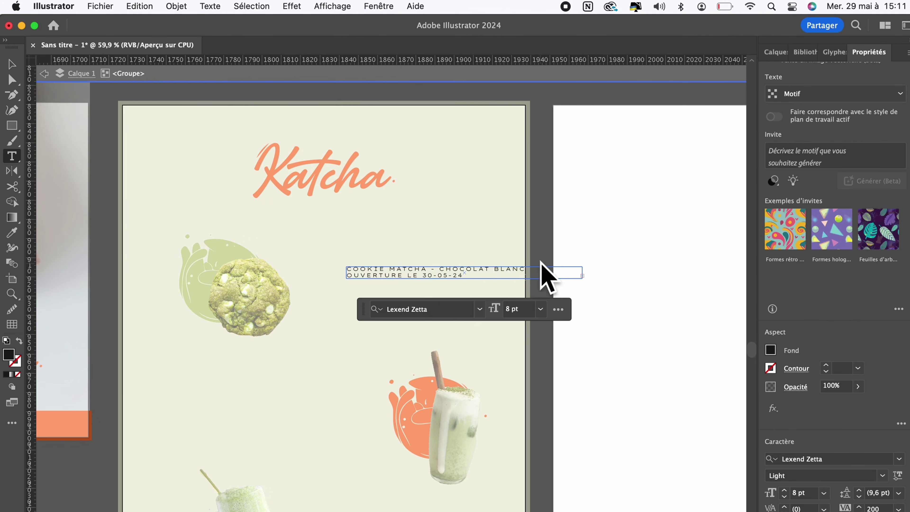
Open the font size choices for the matcha cookie label beside the cookie image on the menu
left_click(541, 308)
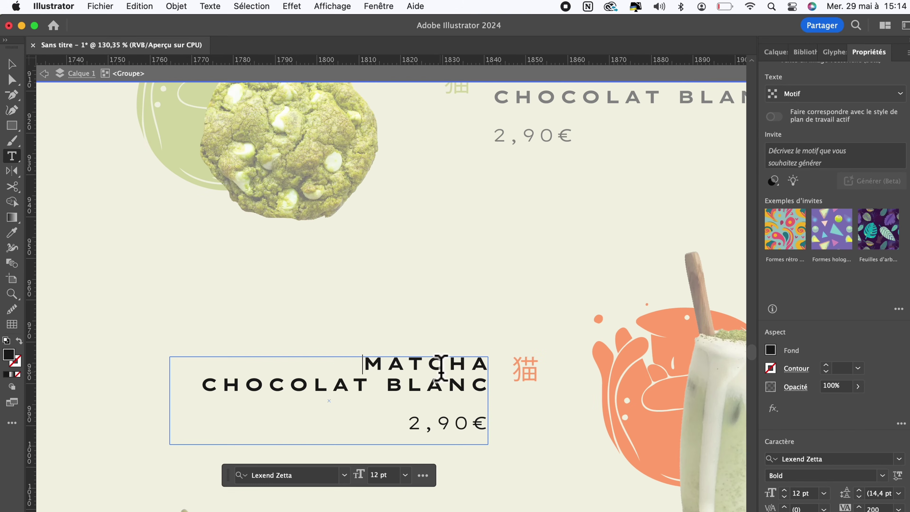
Change the product name in the text block beside the orange emblem to MATCHA LATTE AVOINE-COCO-VANILLE
type("LATTE")
left_click_drag(490, 386, 209, 389)
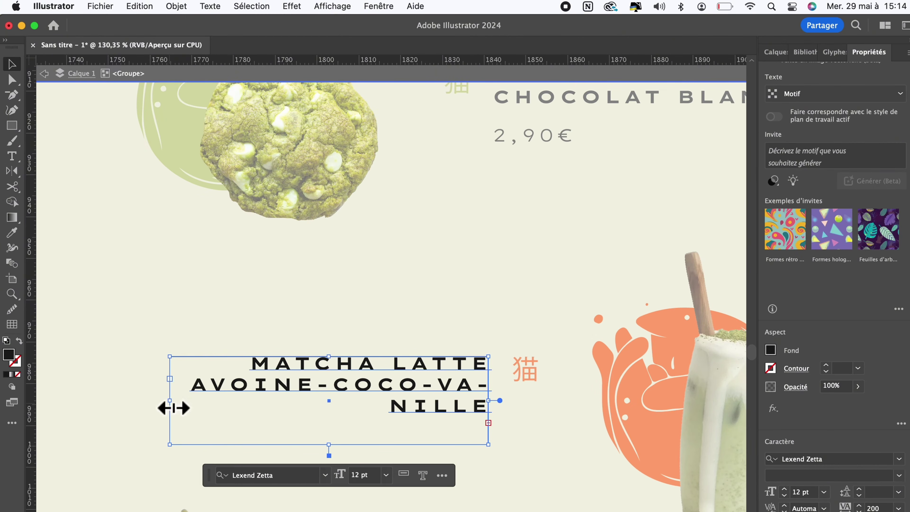